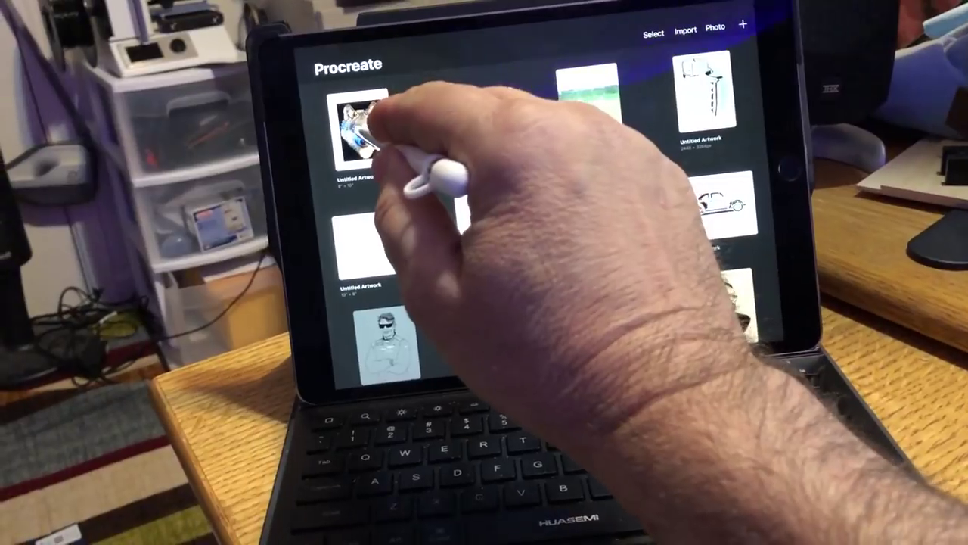
# Open the wolf head artwork in Procreate, then select the combined arrowhead-and-paw shape in CorelDRAW
pyautogui.click(359, 130)
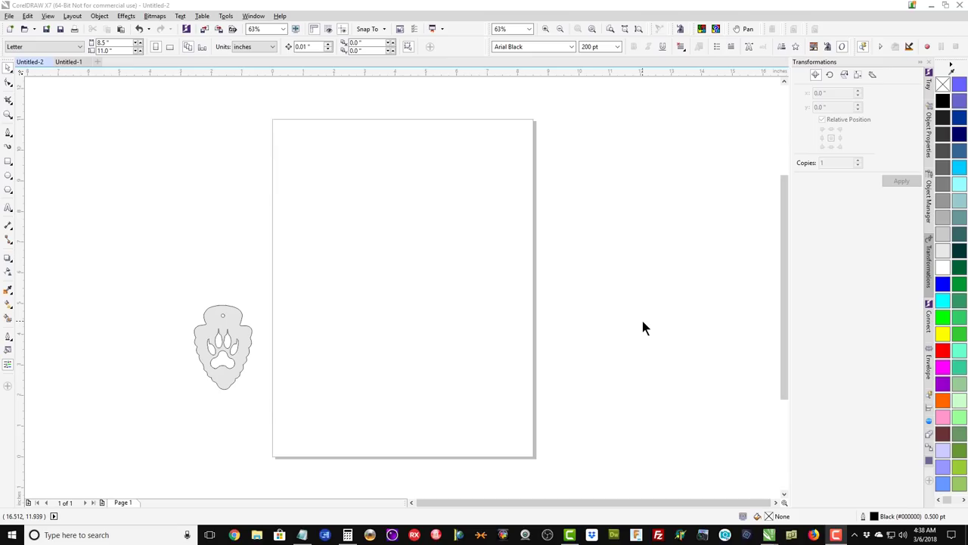
pyautogui.click(237, 342)
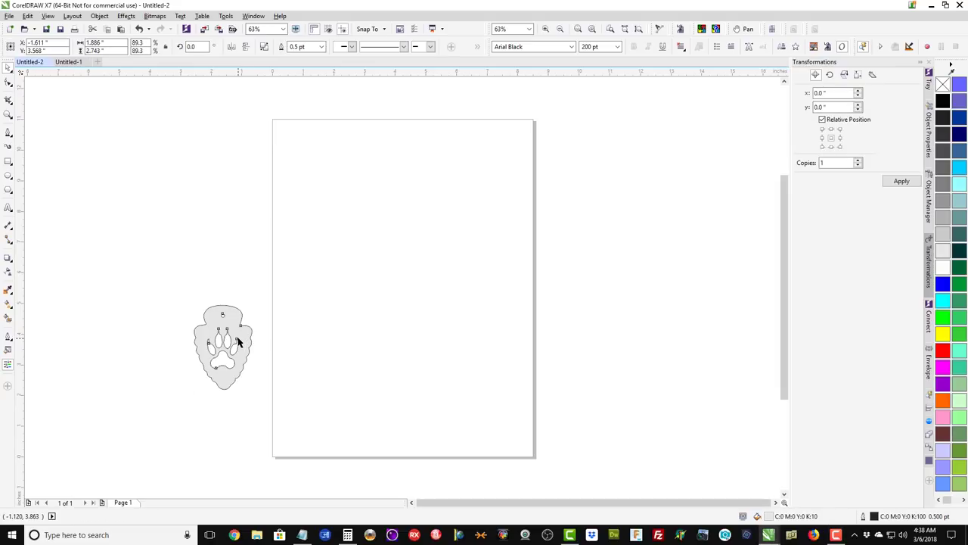
# Break the shape apart and enlarge the arrowhead to 370.2%, centred on the Letter page
pyautogui.click(99, 16)
pyautogui.click(128, 166)
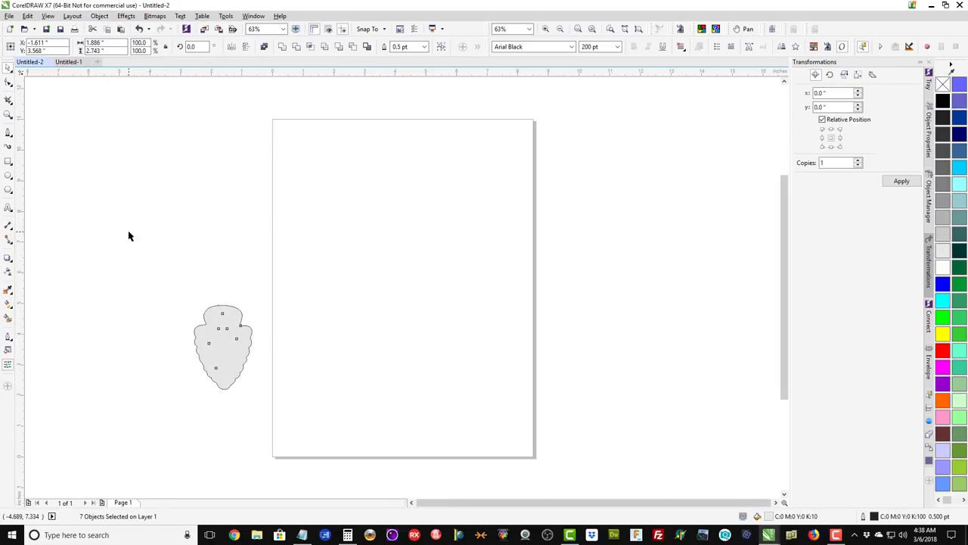
pyautogui.click(128, 234)
pyautogui.moveTo(218, 335); pyautogui.dragTo(315, 181)
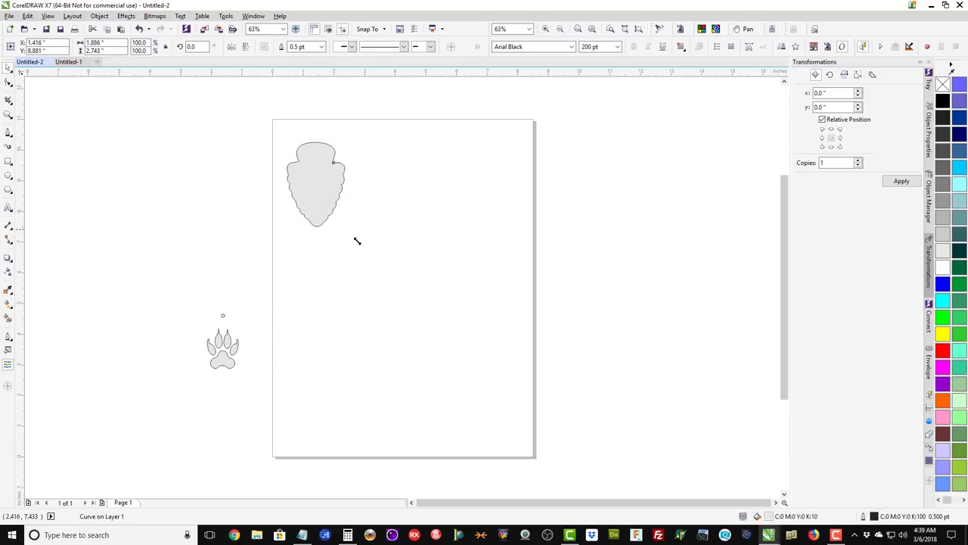
pyautogui.moveTo(357, 241); pyautogui.dragTo(551, 435)
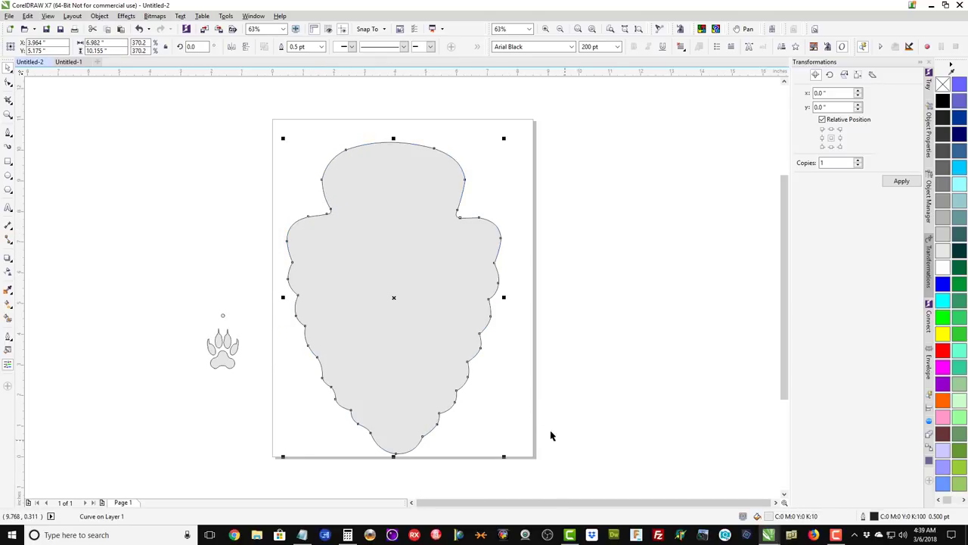
pyautogui.press('p')
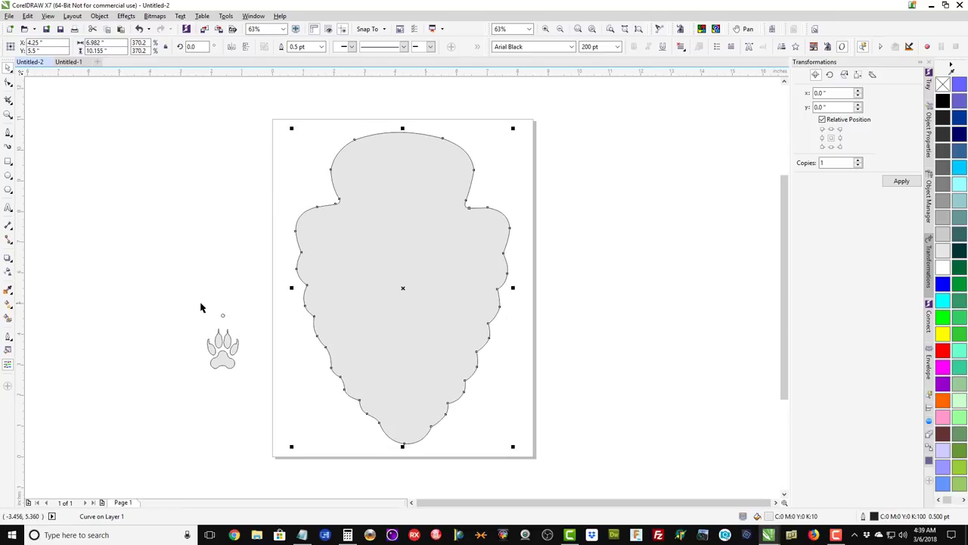
# Delete the small circle above the paw and group the five paw print pieces beside the page
pyautogui.moveTo(198, 299); pyautogui.dragTo(256, 397)
pyautogui.press('Delete')
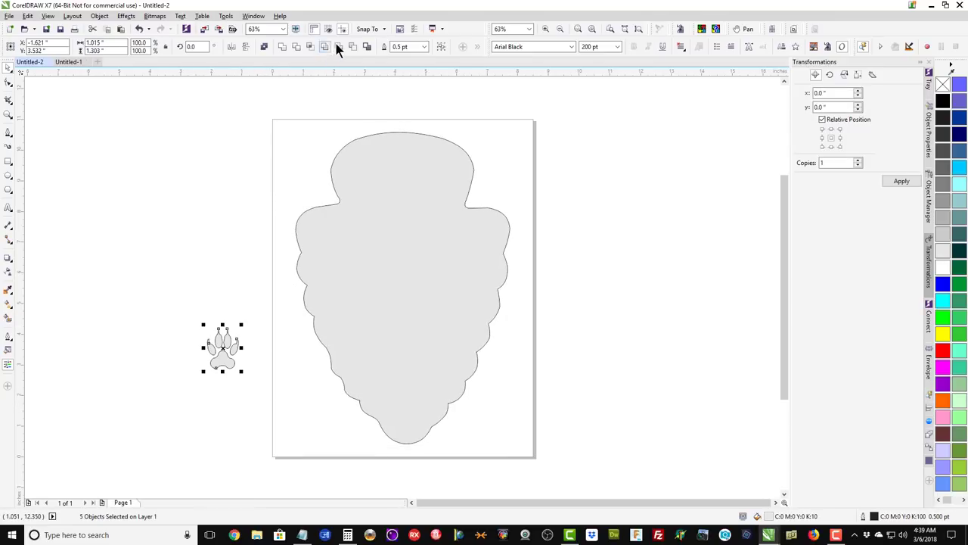
pyautogui.click(441, 46)
pyautogui.moveTo(219, 358); pyautogui.dragTo(241, 312)
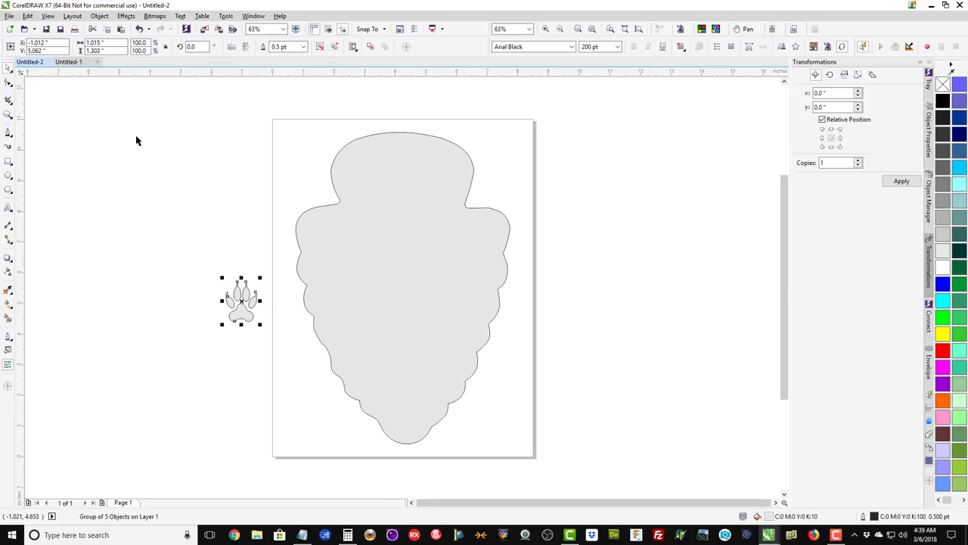
pyautogui.click(9, 16)
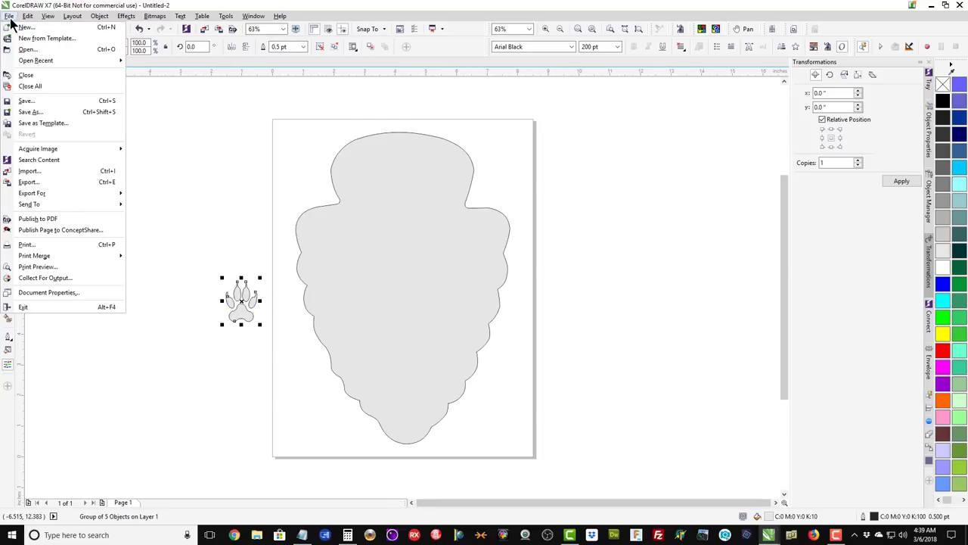
# Import Untitled_Artwork.jpg onto the page, moving the arrowhead off to the left
pyautogui.click(46, 174)
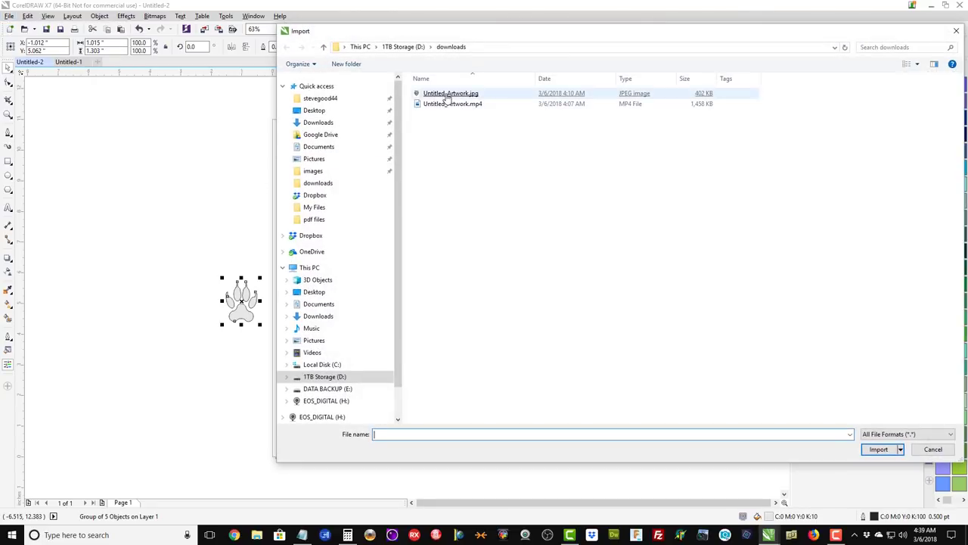
pyautogui.doubleClick(447, 97)
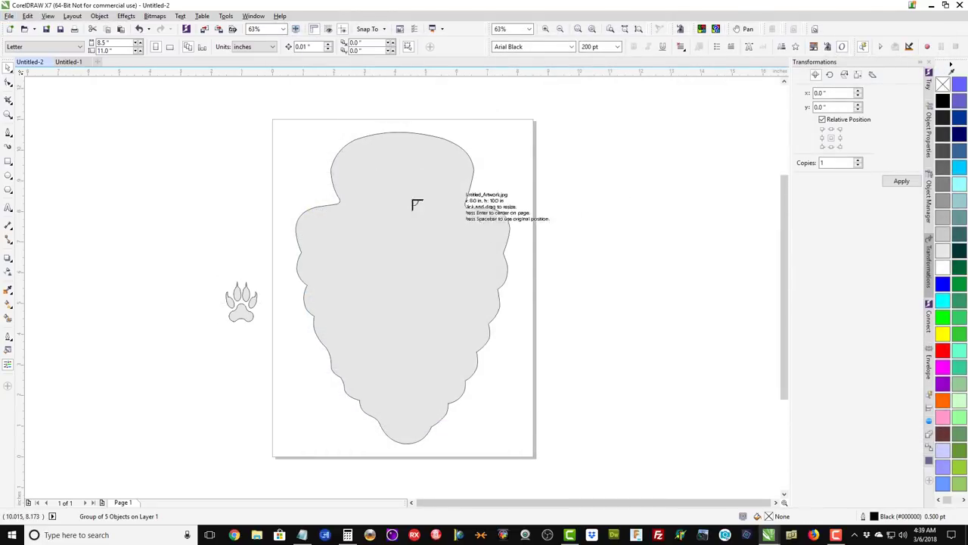
pyautogui.click(357, 216)
pyautogui.moveTo(435, 177); pyautogui.dragTo(144, 175)
pyautogui.moveTo(429, 265); pyautogui.dragTo(350, 185)
# Trace the wolf bitmap with Outline Trace > Clipart, reducing the bitmap first
pyautogui.click(342, 46)
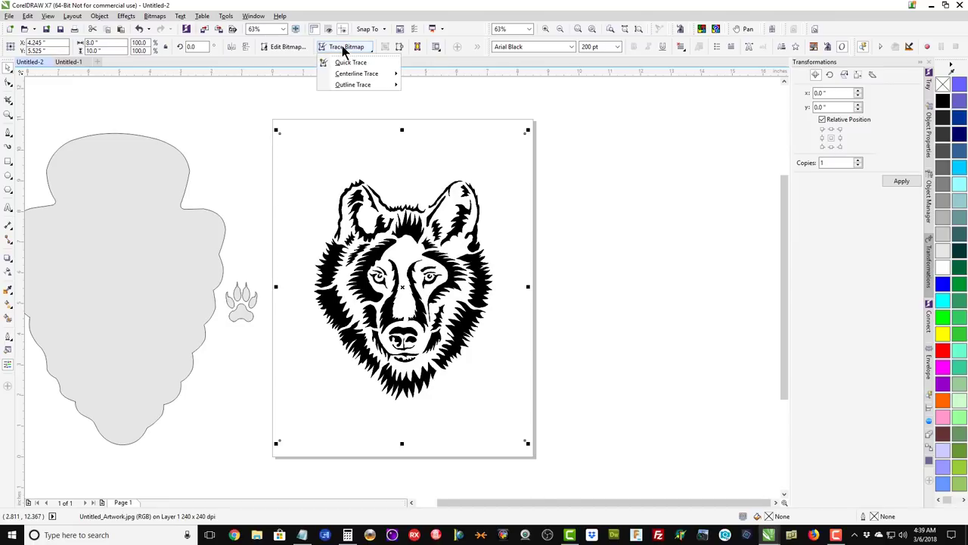
pyautogui.moveTo(351, 85)
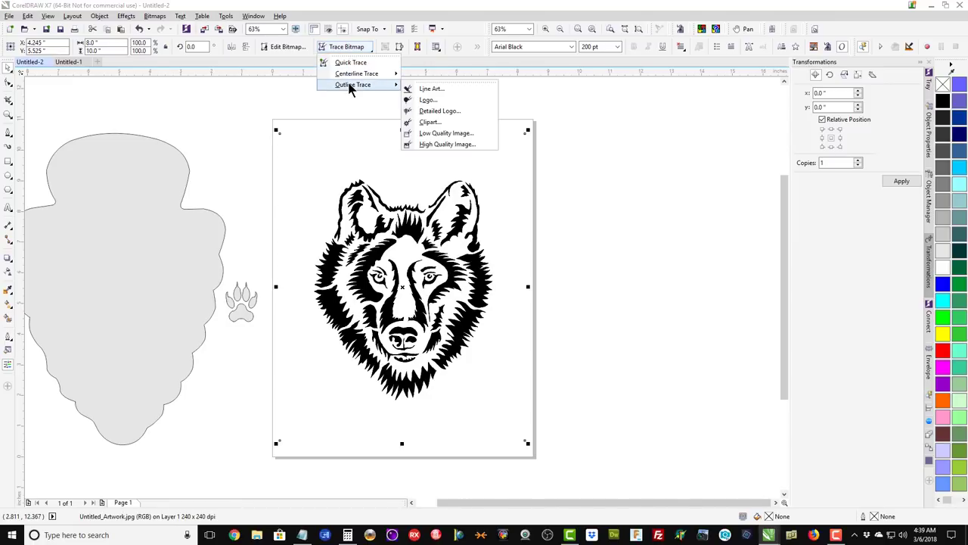
pyautogui.click(431, 121)
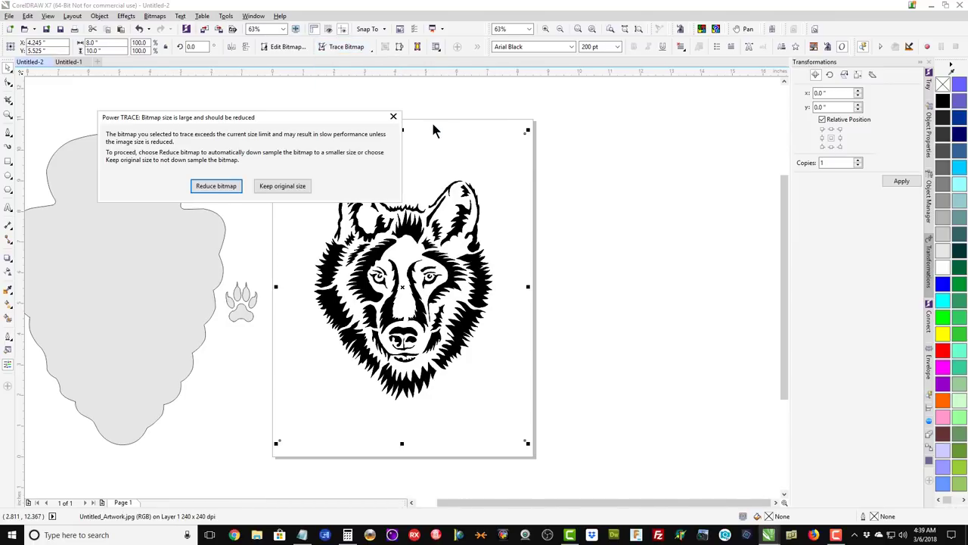
pyautogui.click(212, 187)
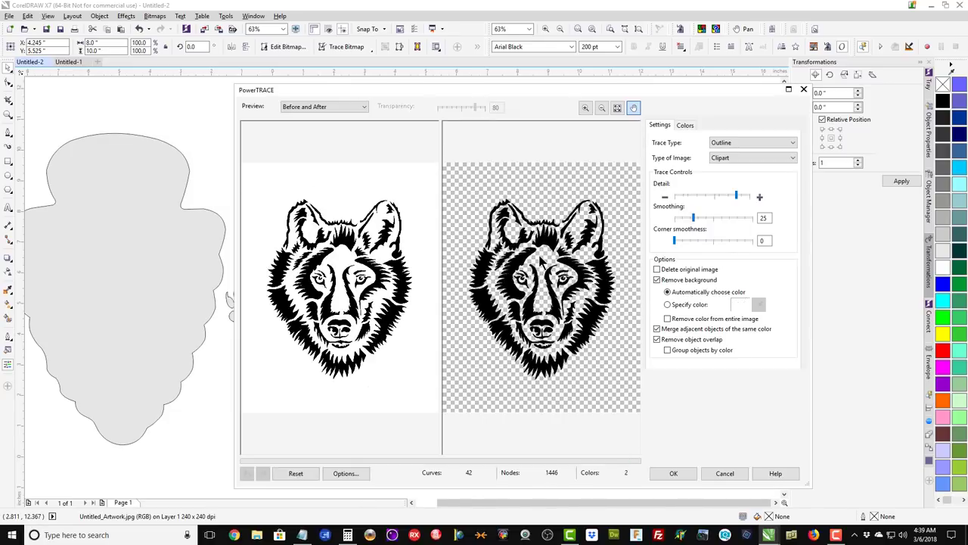
pyautogui.click(676, 470)
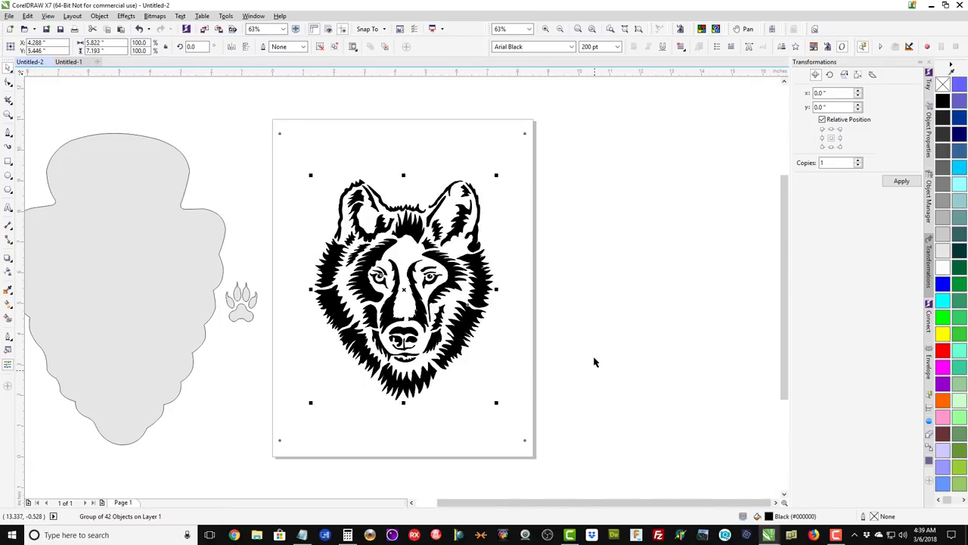
# Delete the original wolf bitmap and centre the 42-object traced wolf on the page
pyautogui.moveTo(522, 344); pyautogui.dragTo(672, 344)
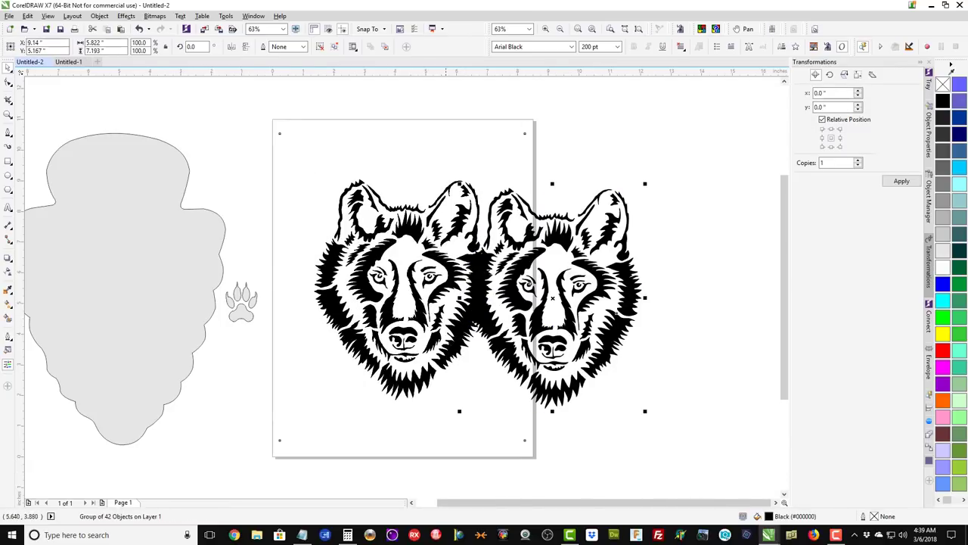
pyautogui.click(334, 330)
pyautogui.press('Delete')
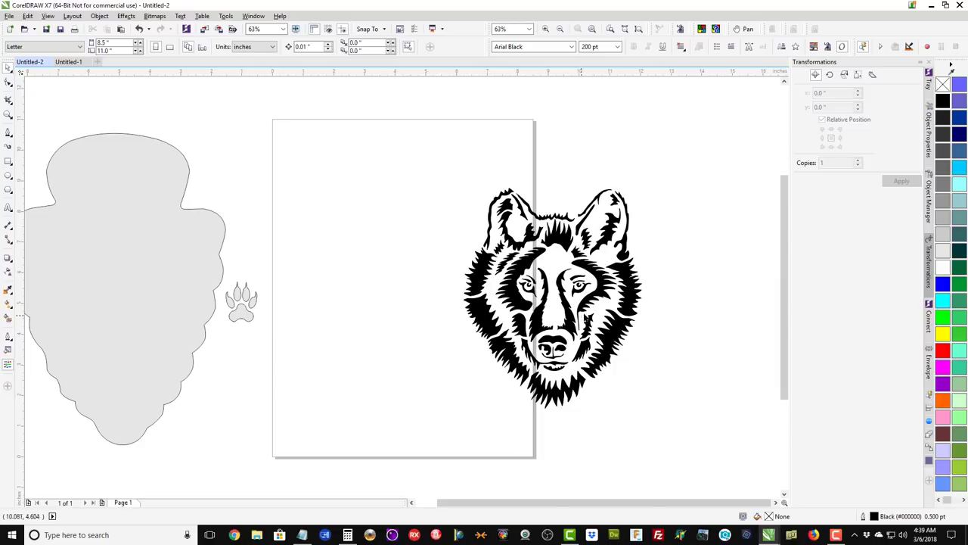
pyautogui.moveTo(635, 298)
pyautogui.mouseDown()
pyautogui.moveTo(469, 292)
pyautogui.moveTo(479, 291)
pyautogui.mouseUp()
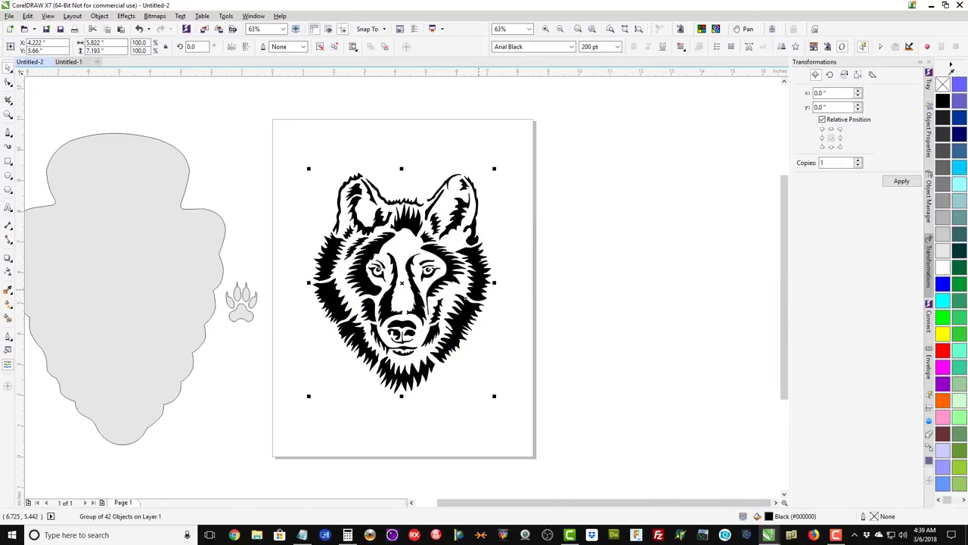
# Centre the grey arrowhead on the page and fill the paw print black
pyautogui.click(171, 314)
pyautogui.press('p')
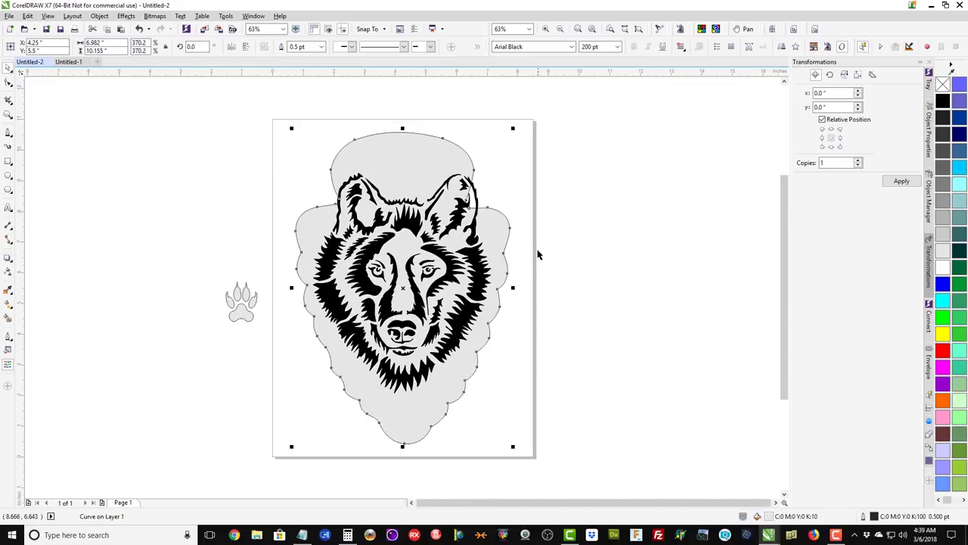
pyautogui.click(563, 210)
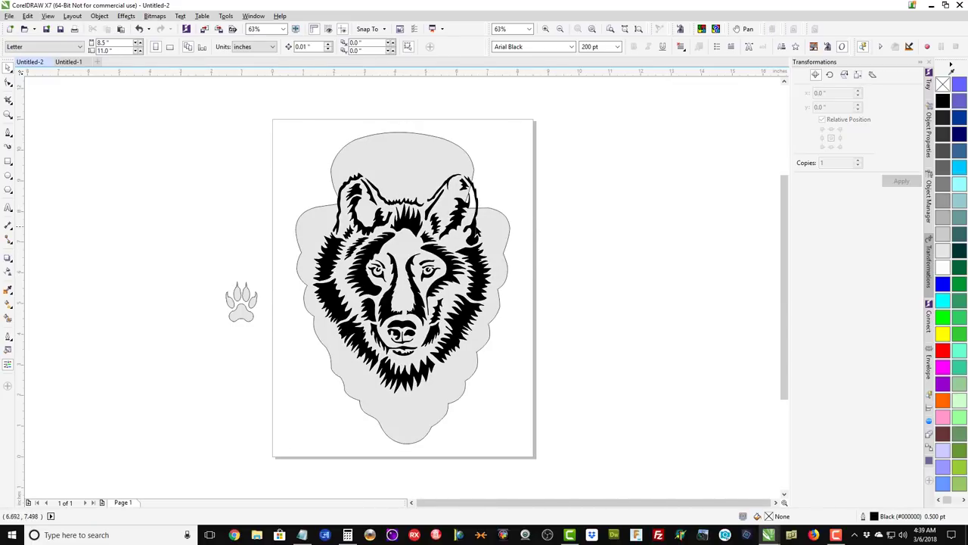
pyautogui.moveTo(188, 274); pyautogui.dragTo(284, 344)
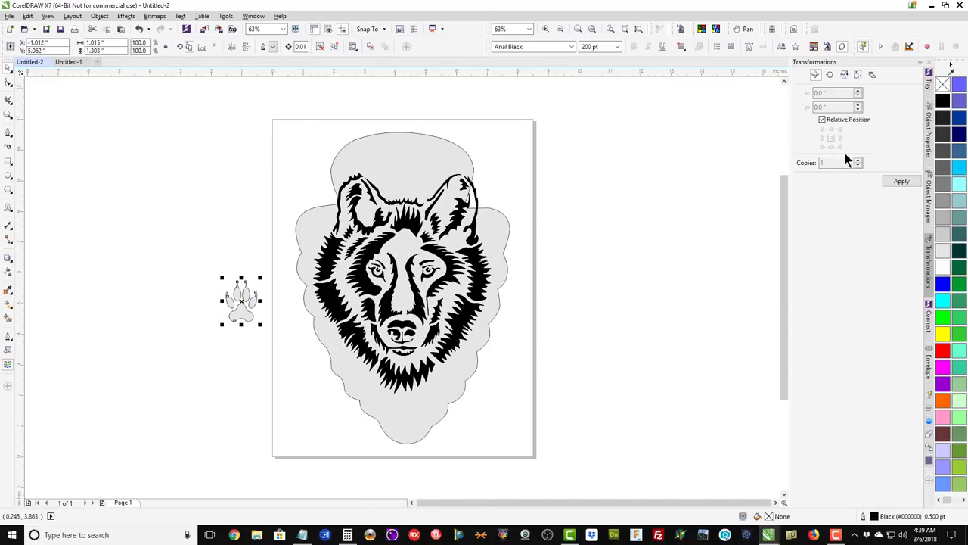
pyautogui.click(944, 101)
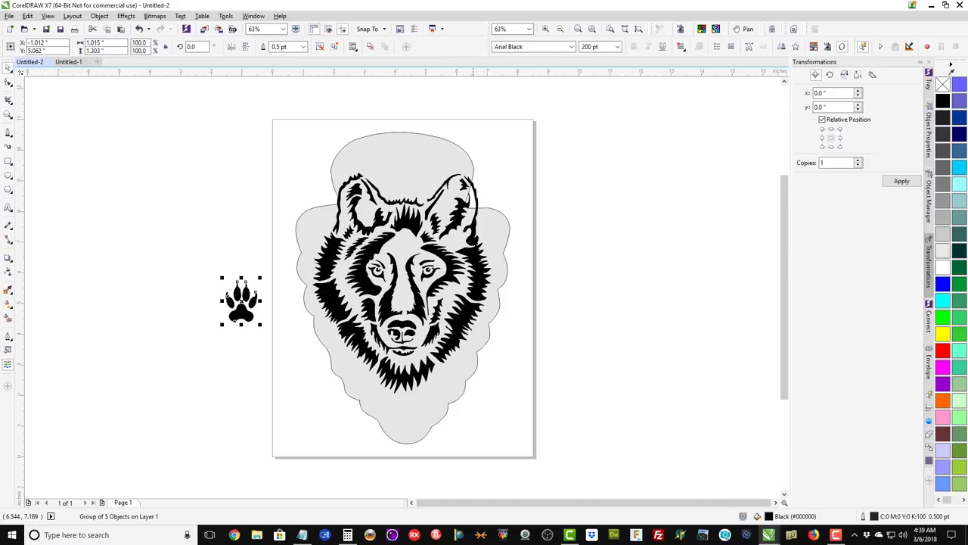
# Scale the wolf head down to 84.5% and nudge it right and up on the arrowhead
pyautogui.click(493, 199)
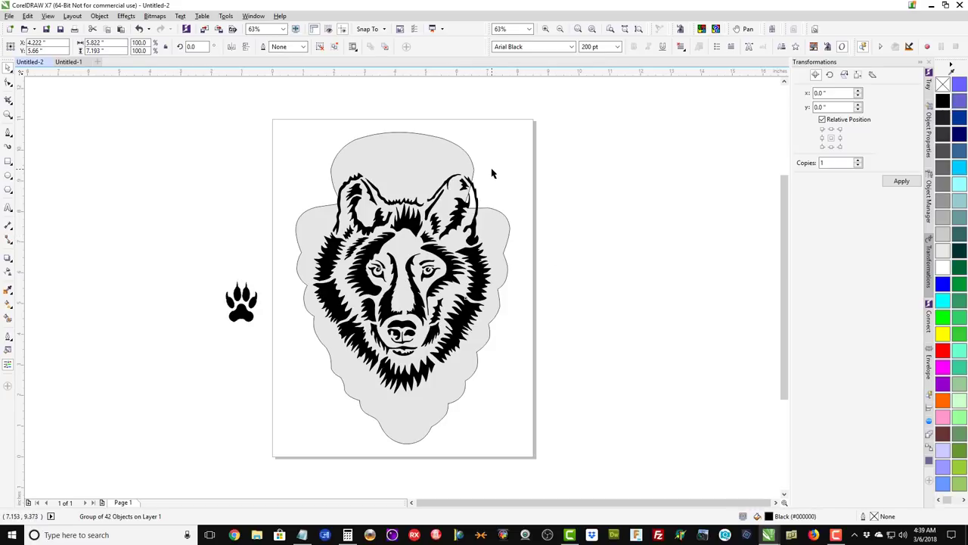
pyautogui.click(492, 174)
pyautogui.click(494, 196)
pyautogui.moveTo(495, 170); pyautogui.dragTo(488, 203)
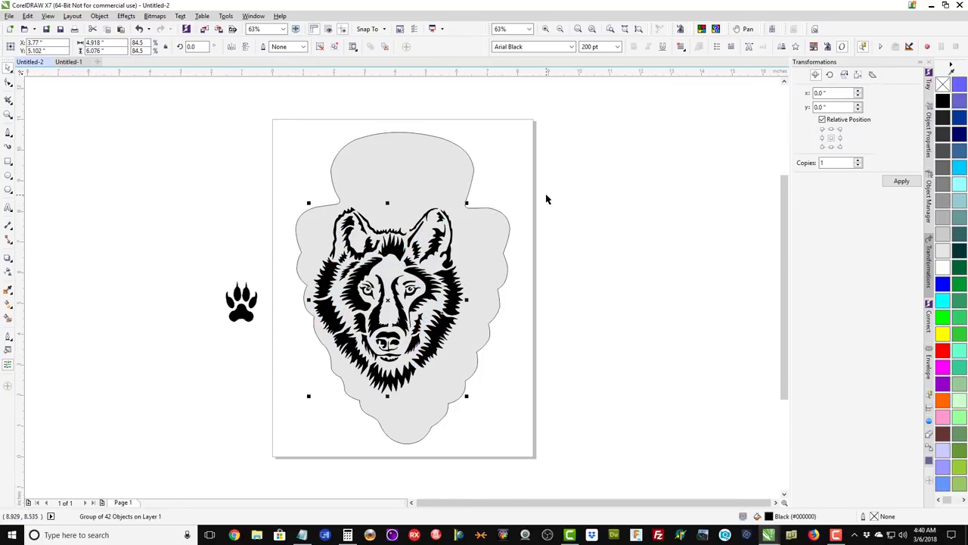
pyautogui.press('Right')
pyautogui.press('Right')
pyautogui.press('Right')
pyautogui.press('Right')
pyautogui.press('Right')
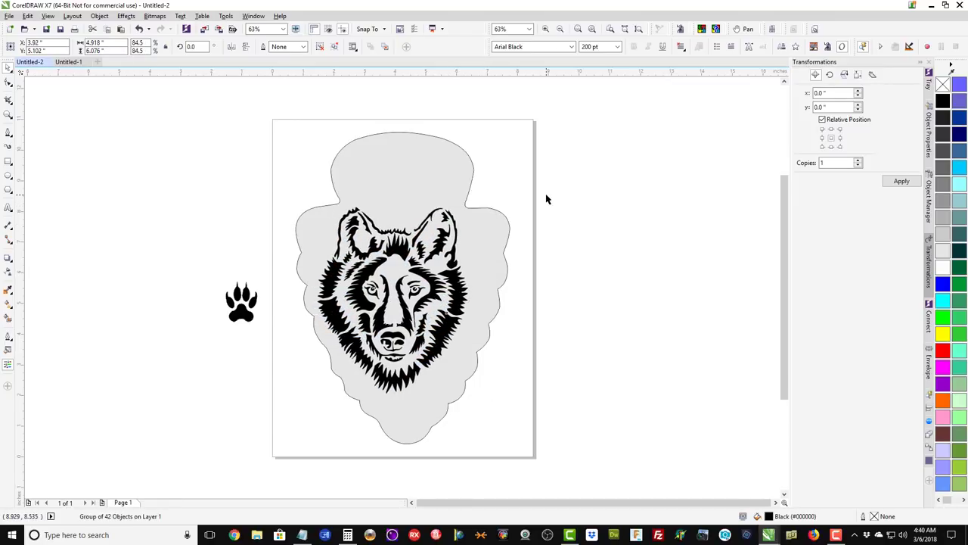
pyautogui.press('Up')
pyautogui.press('Up')
pyautogui.press('Up')
pyautogui.press('Up')
pyautogui.press('Up')
pyautogui.press('Up')
pyautogui.press('Up')
pyautogui.press('Up')
pyautogui.press('Up')
pyautogui.press('Up')
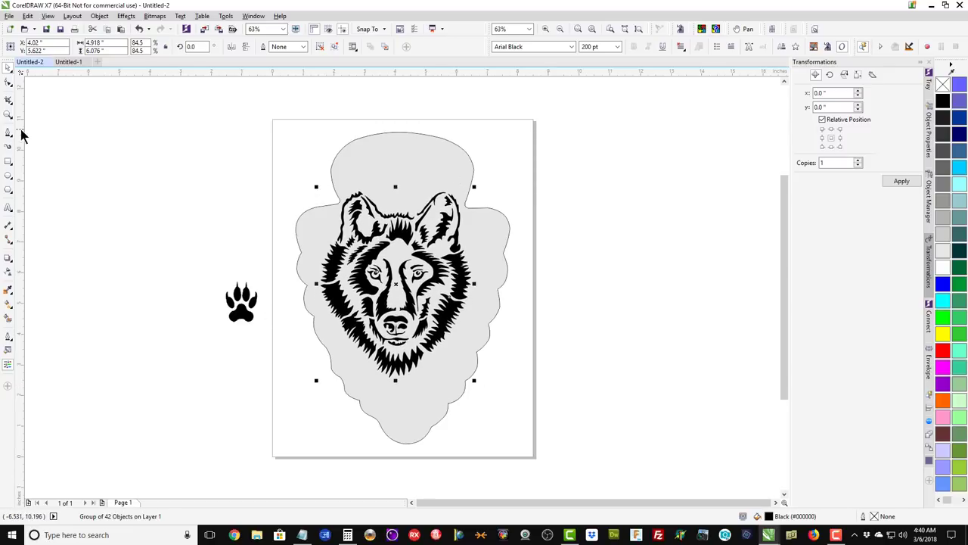
# Inspect the nodes on the grey arrowhead's right edge with the Shape tool
pyautogui.click(8, 87)
pyautogui.click(473, 223)
pyautogui.moveTo(459, 194); pyautogui.dragTo(476, 221)
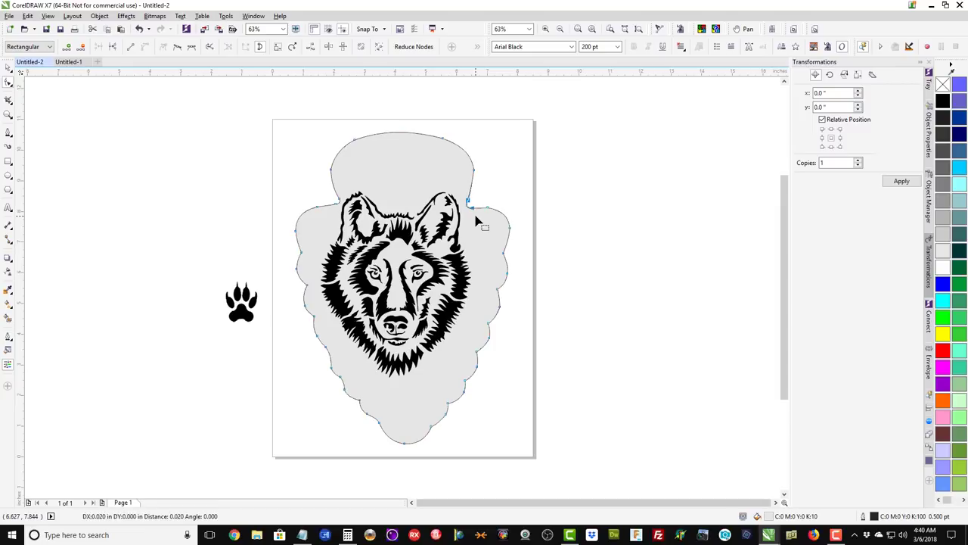
# Enlarge the wolf head to 87.0% and nudge it slightly left within the arrowhead
pyautogui.click(9, 69)
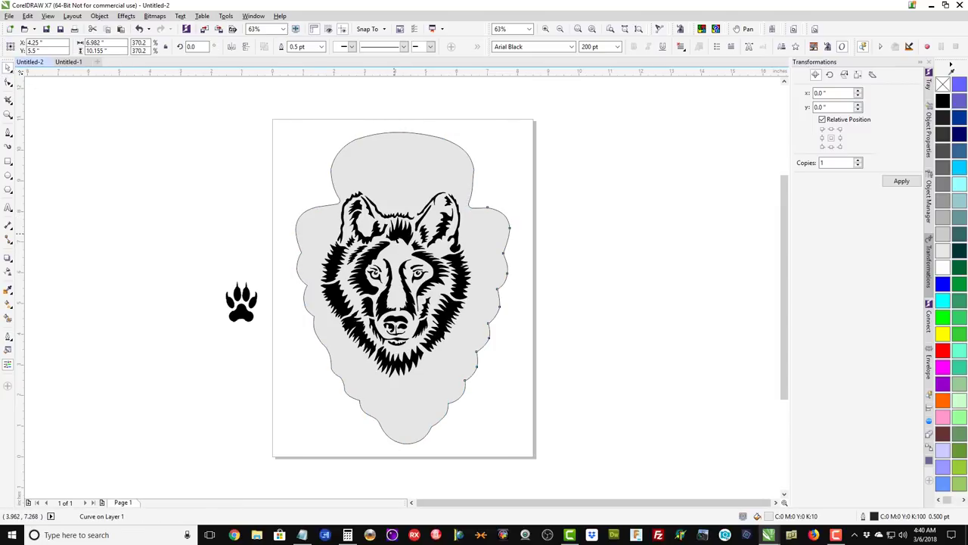
pyautogui.moveTo(450, 354); pyautogui.dragTo(454, 350)
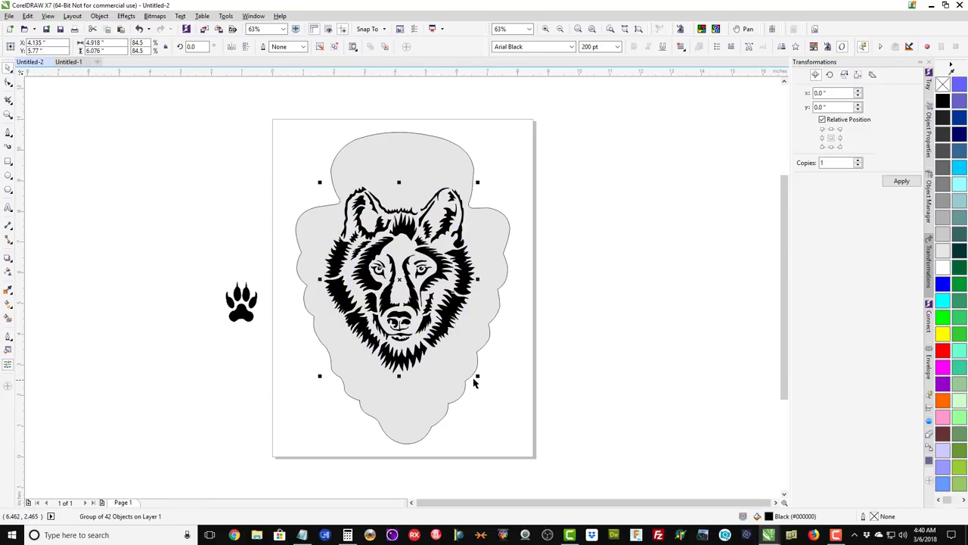
pyautogui.moveTo(477, 376)
pyautogui.mouseDown()
pyautogui.moveTo(489, 391)
pyautogui.moveTo(481, 386)
pyautogui.mouseUp()
pyautogui.press('Left')
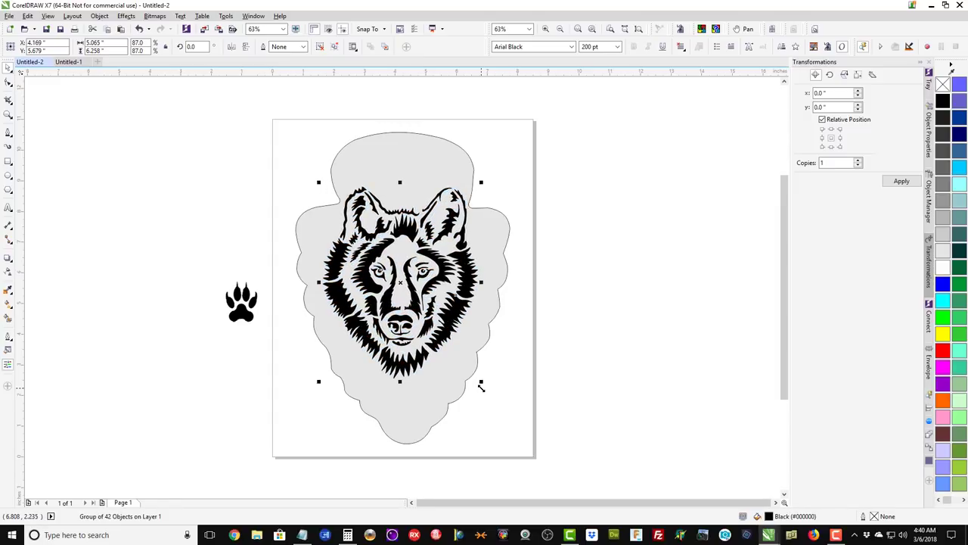
# Move the paw print below the wolf's chin, rotate it to 331.3° and enlarge it to 127.4%
pyautogui.click(242, 303)
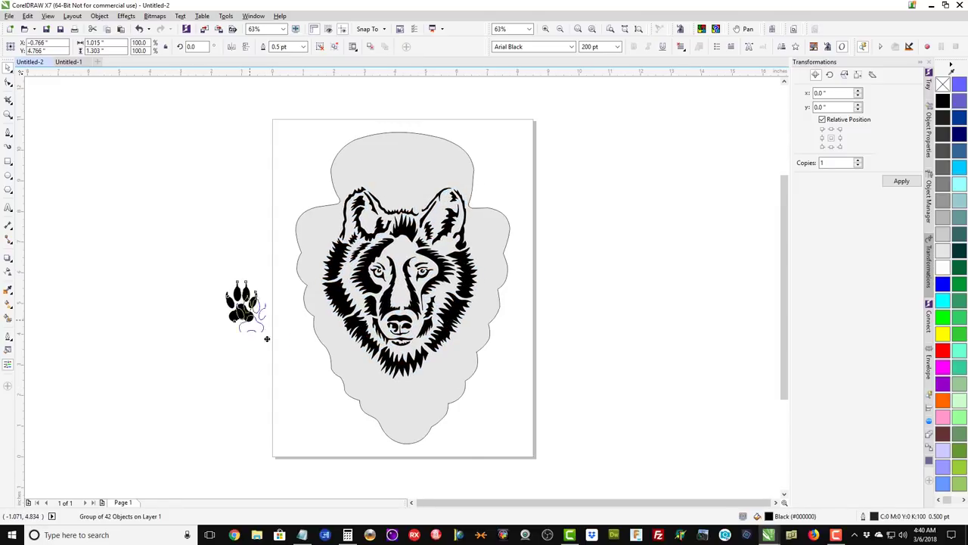
pyautogui.moveTo(242, 302); pyautogui.dragTo(407, 404)
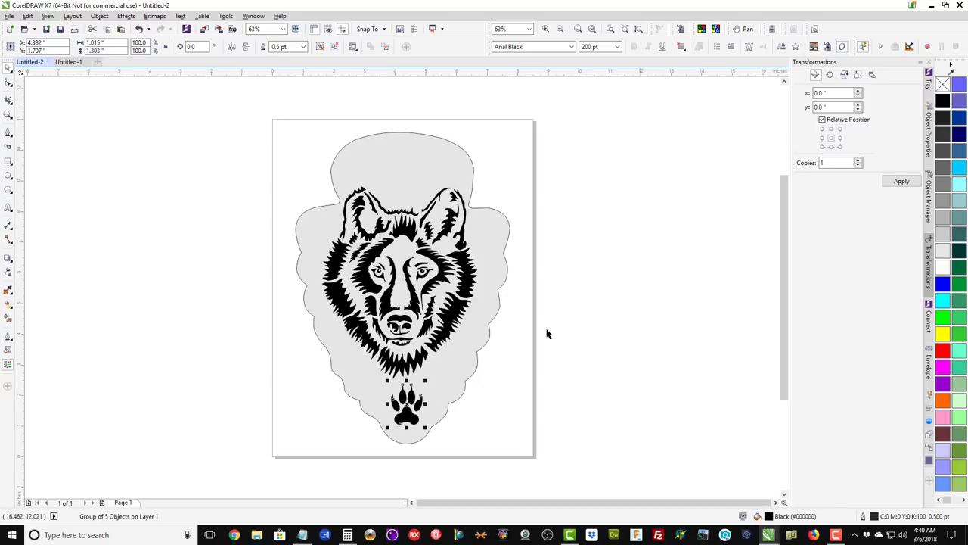
pyautogui.click(406, 404)
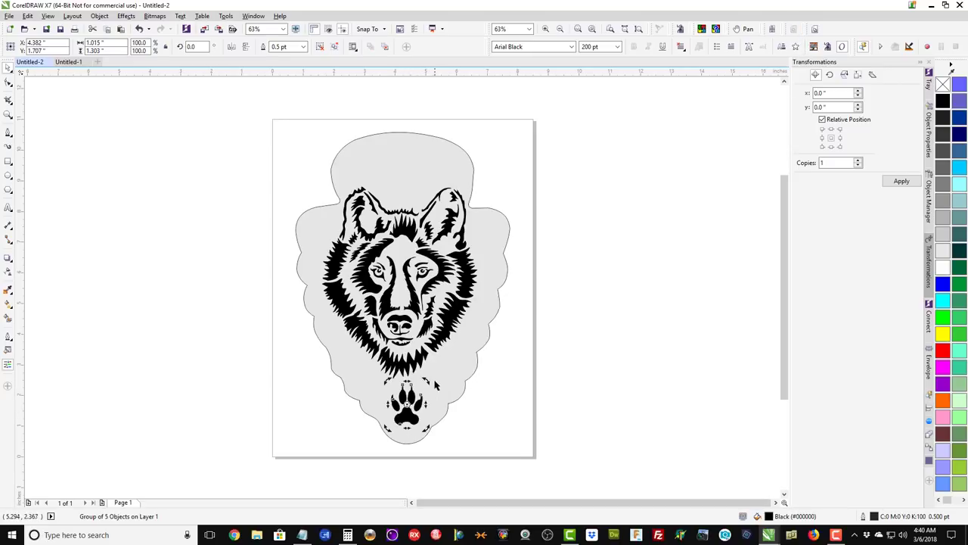
pyautogui.moveTo(427, 382); pyautogui.dragTo(441, 394)
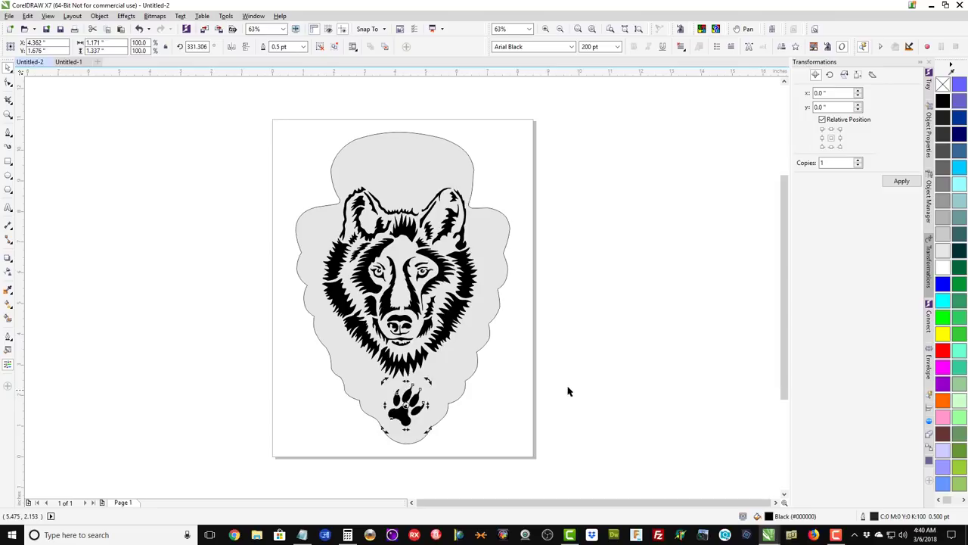
pyautogui.click(568, 391)
pyautogui.click(417, 404)
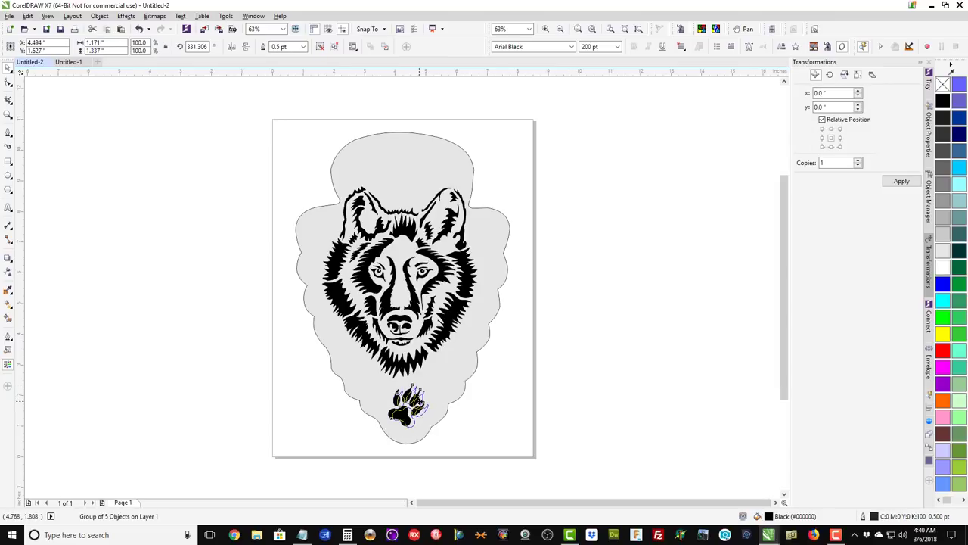
pyautogui.moveTo(433, 382); pyautogui.dragTo(440, 372)
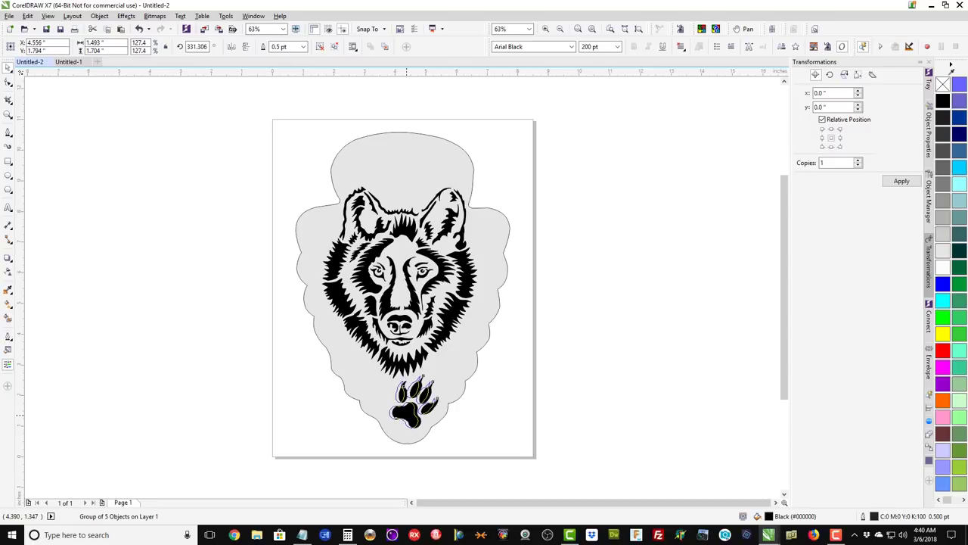
pyautogui.click(564, 360)
# Draw a thin rectangular bar across the wolf's ears
pyautogui.click(7, 163)
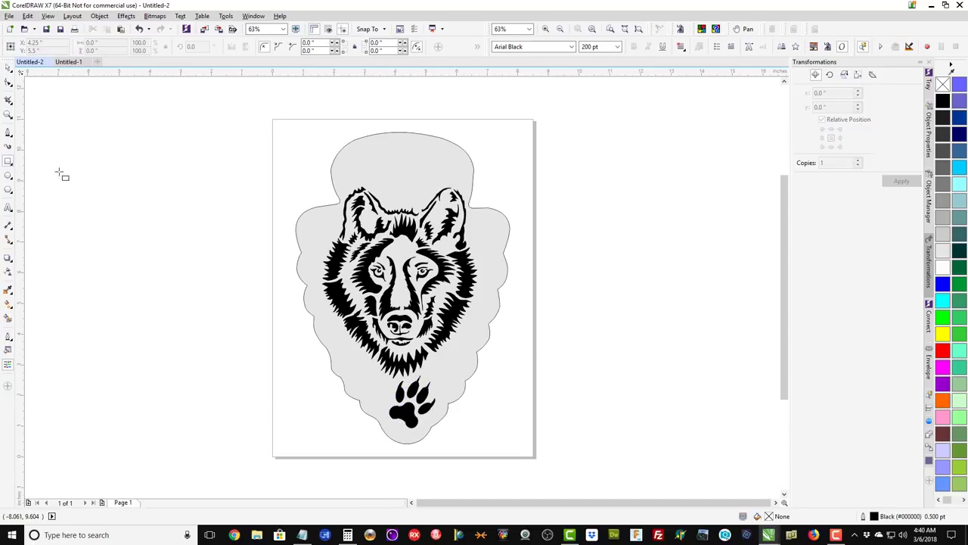
pyautogui.moveTo(345, 185); pyautogui.dragTo(467, 194)
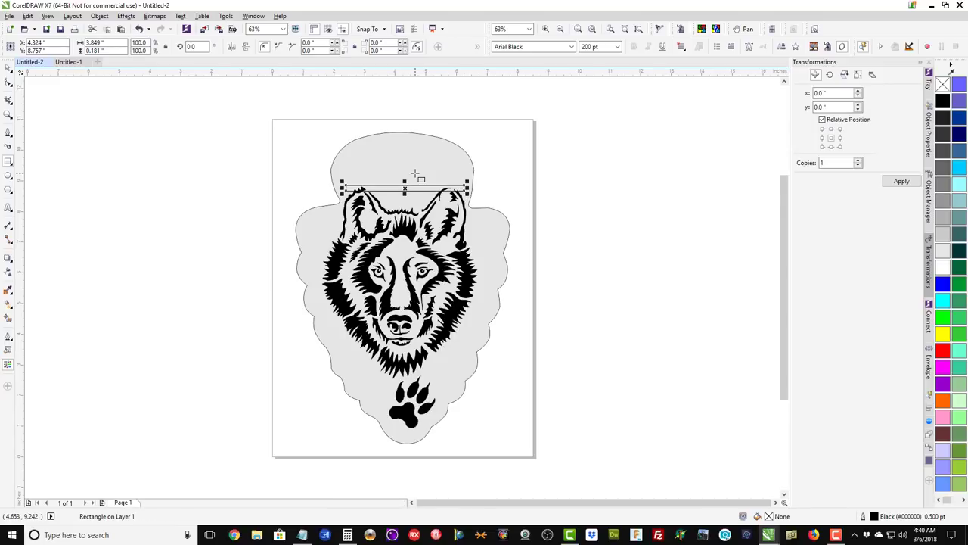
pyautogui.scroll(2, 415, 175)
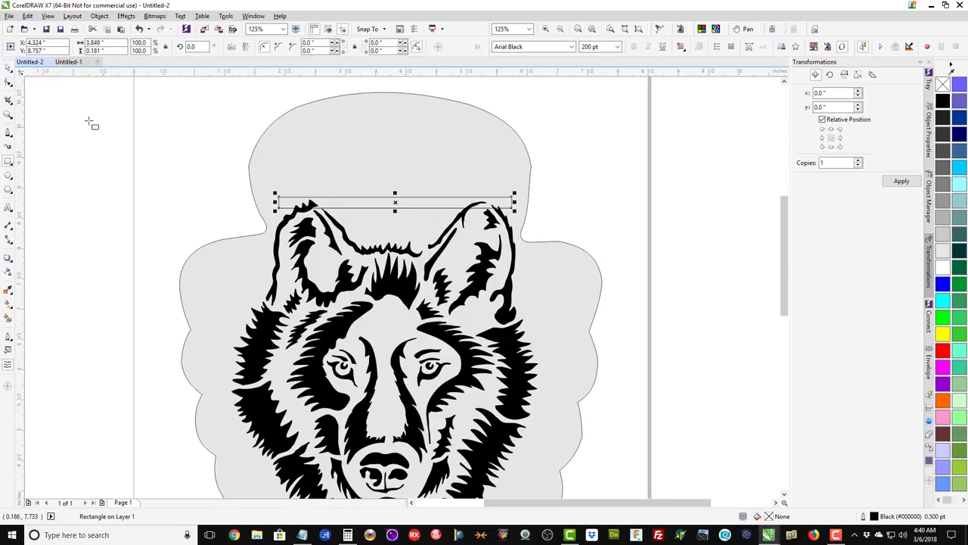
pyautogui.click(10, 84)
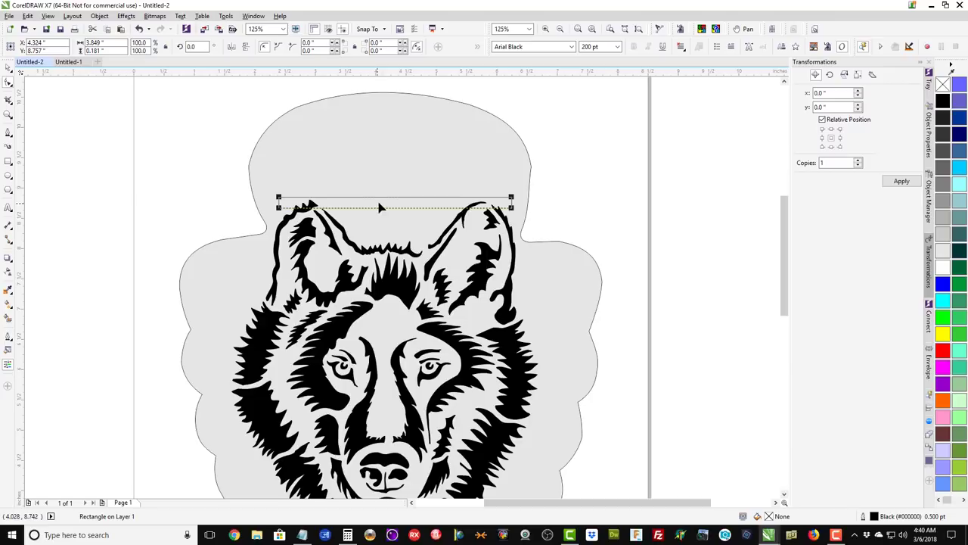
pyautogui.moveTo(385, 205); pyautogui.dragTo(386, 204)
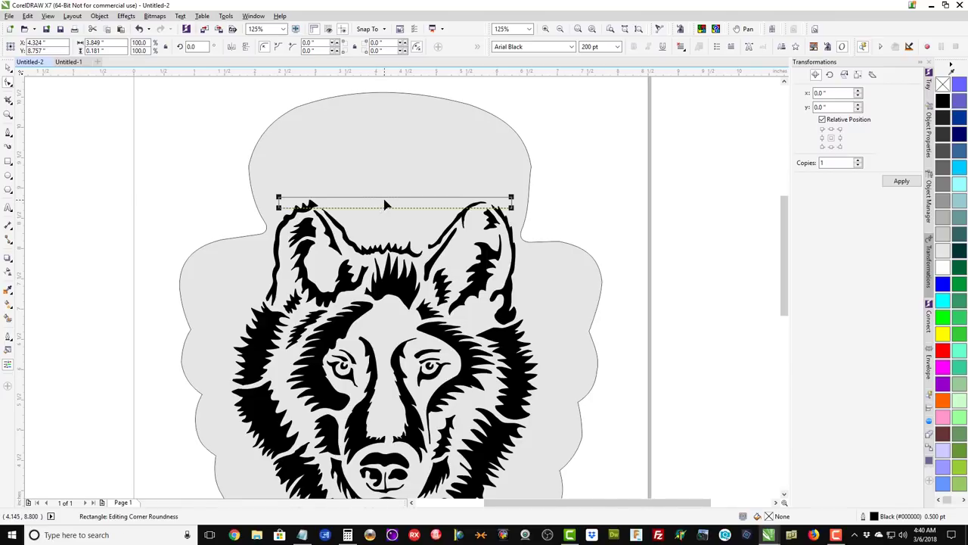
# Convert the bar to curves and bow both edges into an arch about 3.982 in wide
pyautogui.click(101, 15)
pyautogui.click(135, 243)
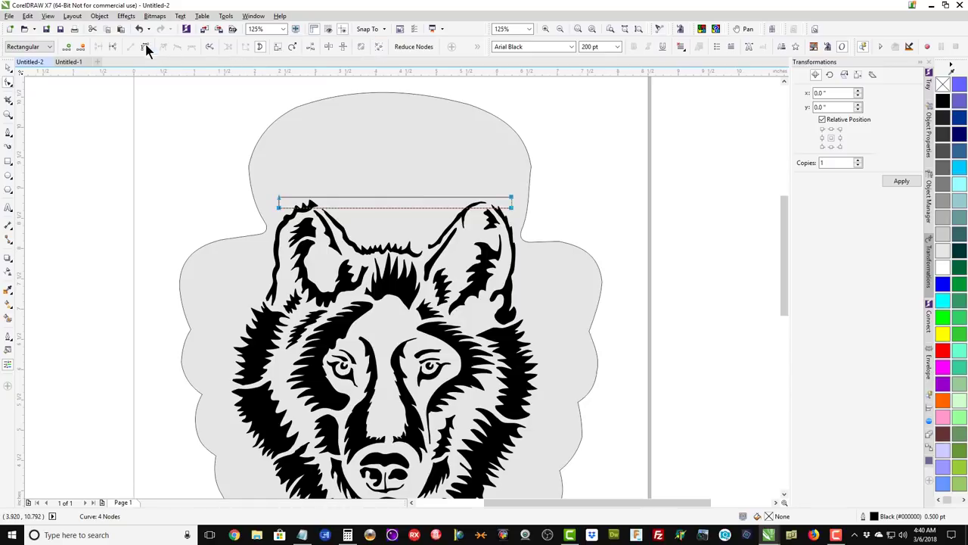
pyautogui.click(144, 48)
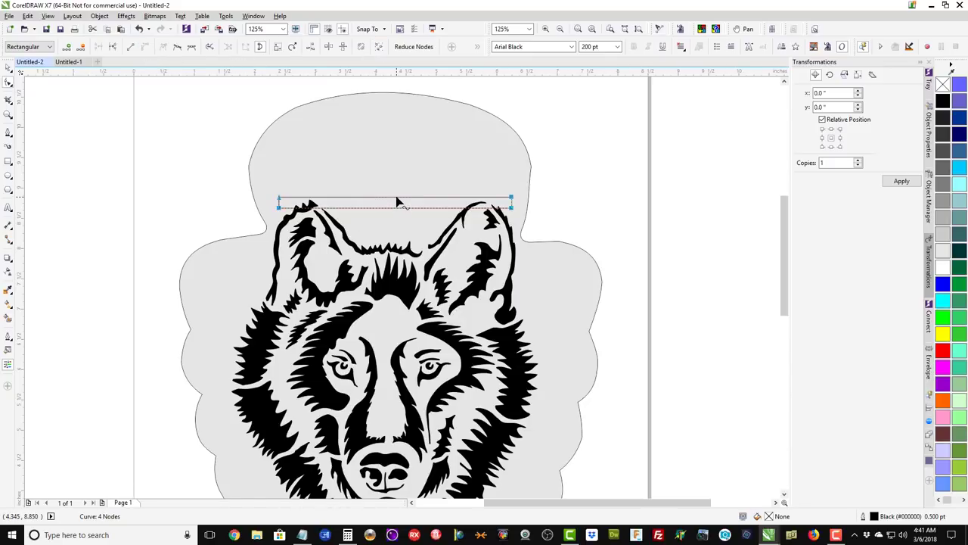
pyautogui.moveTo(398, 202); pyautogui.dragTo(398, 190)
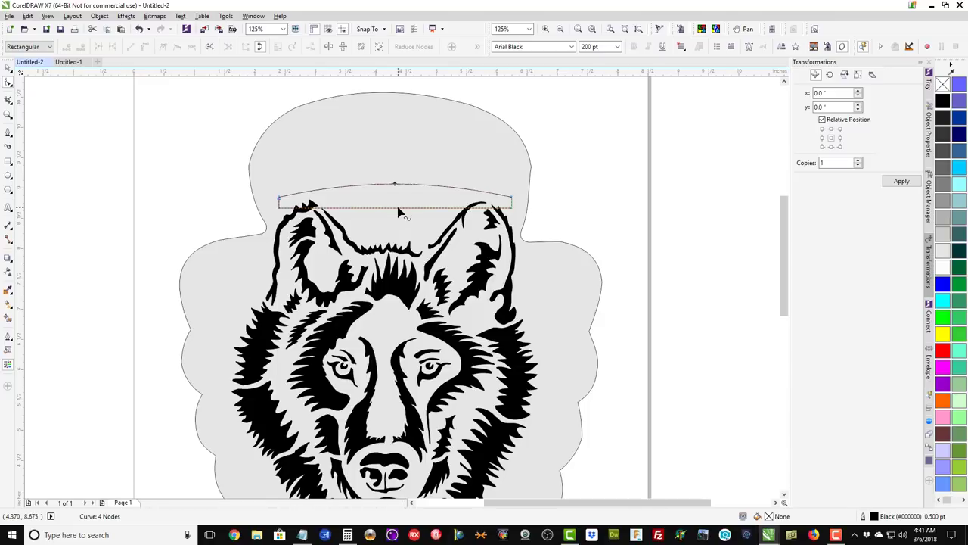
pyautogui.moveTo(399, 212); pyautogui.dragTo(399, 198)
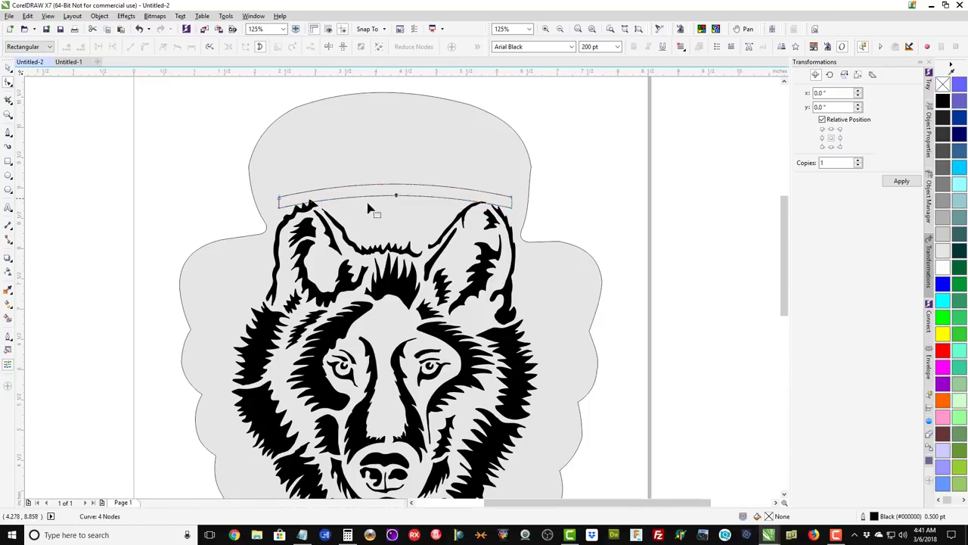
pyautogui.moveTo(281, 201); pyautogui.dragTo(276, 200)
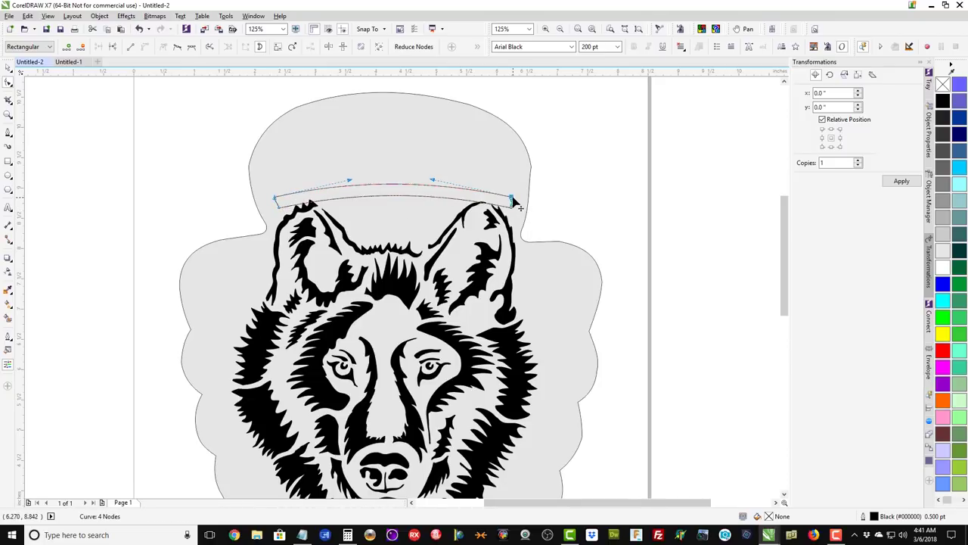
pyautogui.moveTo(512, 201); pyautogui.dragTo(518, 201)
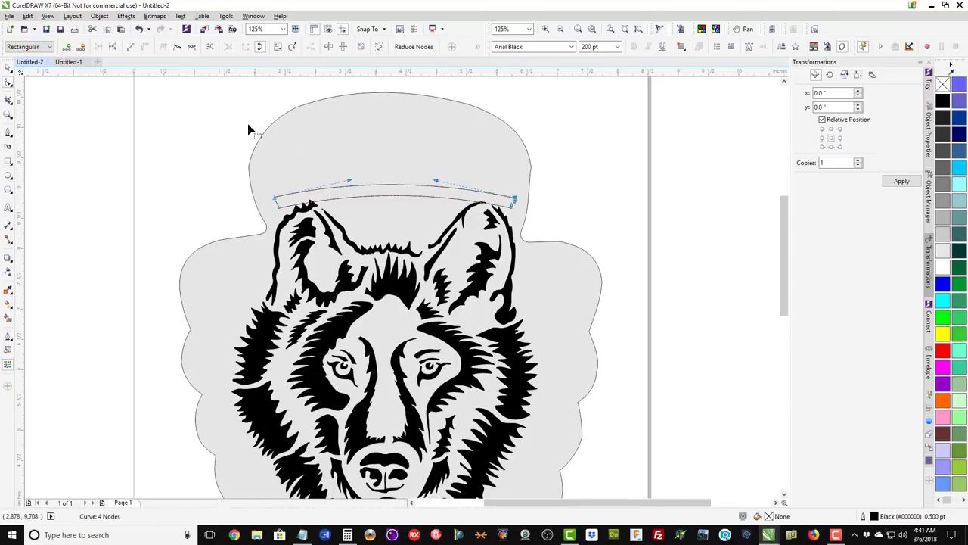
pyautogui.click(9, 68)
# Nudge the arch up and duplicate it, placing the copy just above to form a double arch
pyautogui.press('Up')
pyautogui.press('Up')
pyautogui.press('Up')
pyautogui.press('Up')
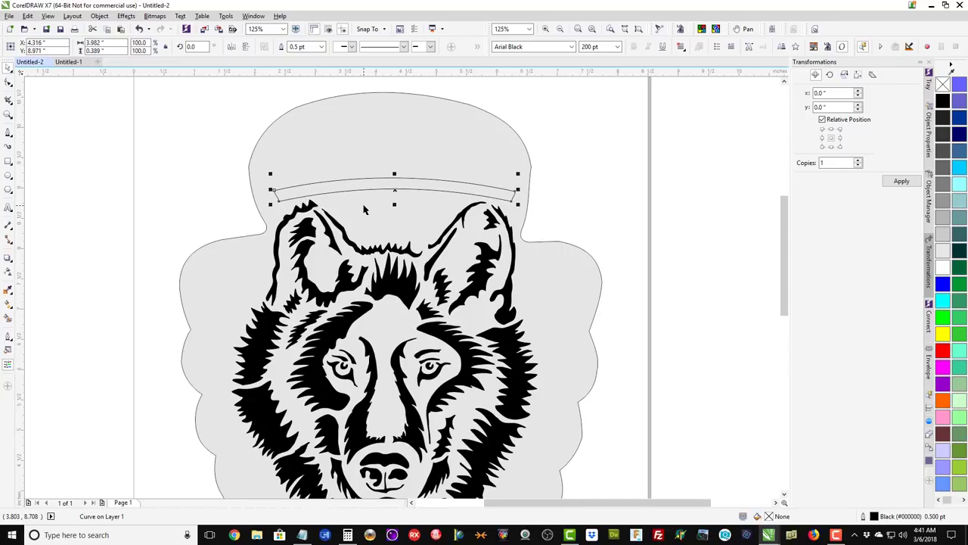
pyautogui.press('KP_Add')
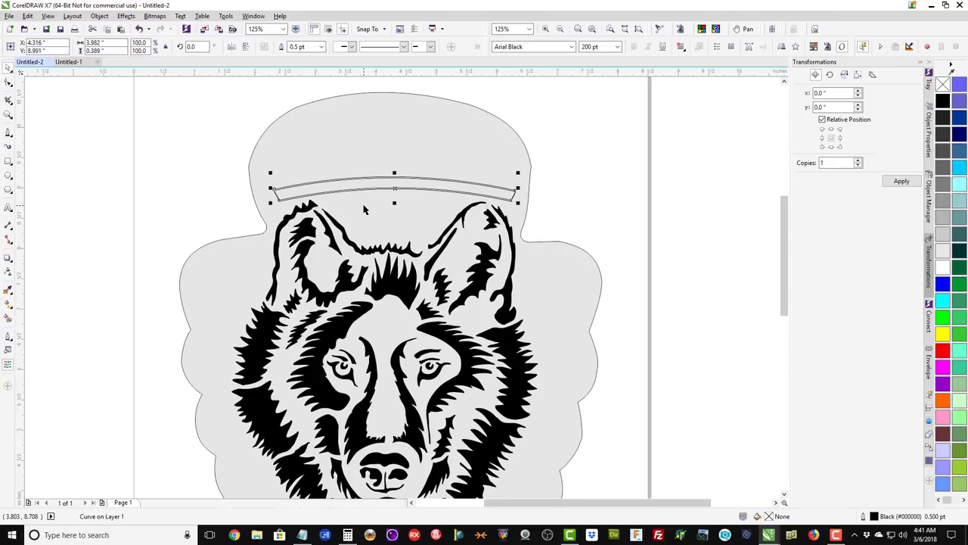
pyautogui.press('Up')
pyautogui.press('Up')
pyautogui.press('Up')
pyautogui.press('Up')
pyautogui.press('Up')
pyautogui.press('Up')
pyautogui.press('Up')
pyautogui.press('Up')
pyautogui.press('Up')
pyautogui.press('Up')
pyautogui.press('Up')
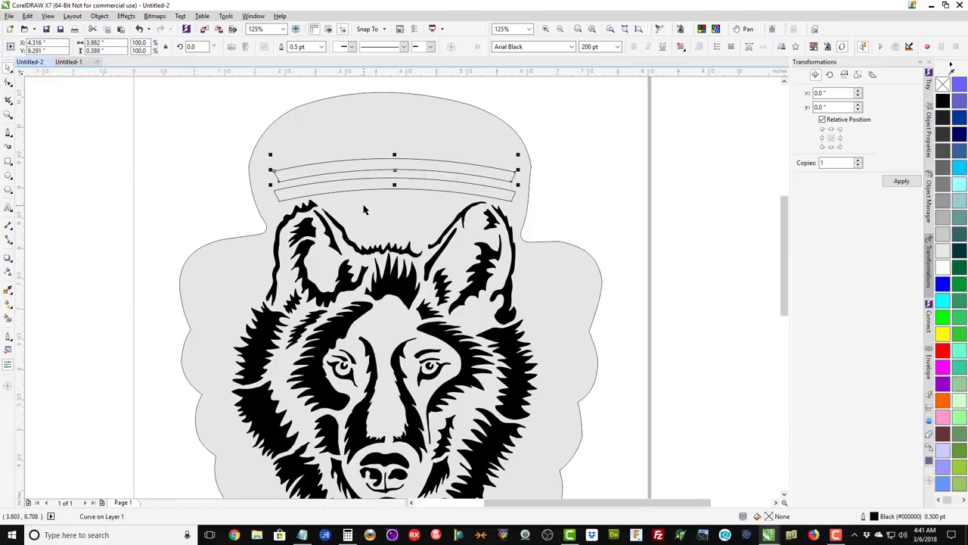
pyautogui.click(126, 164)
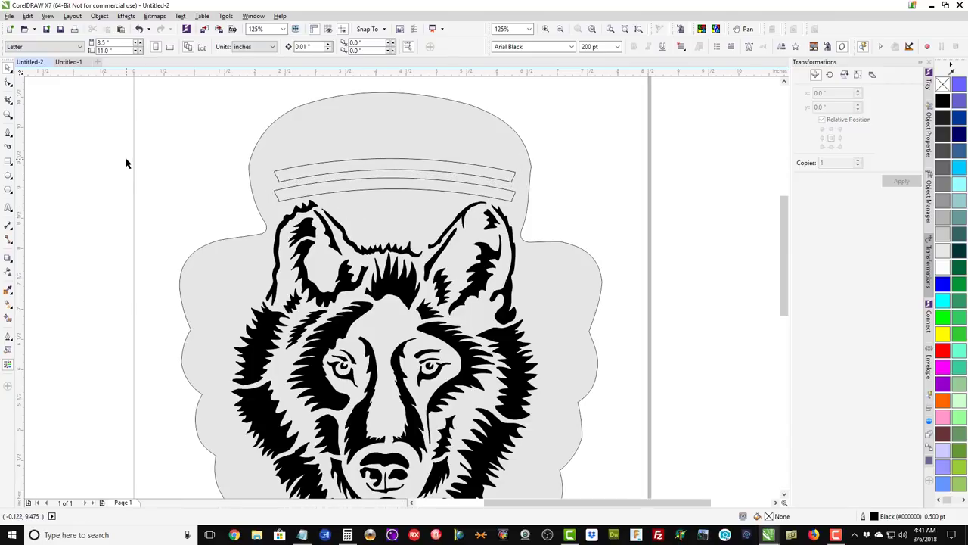
pyautogui.click(638, 31)
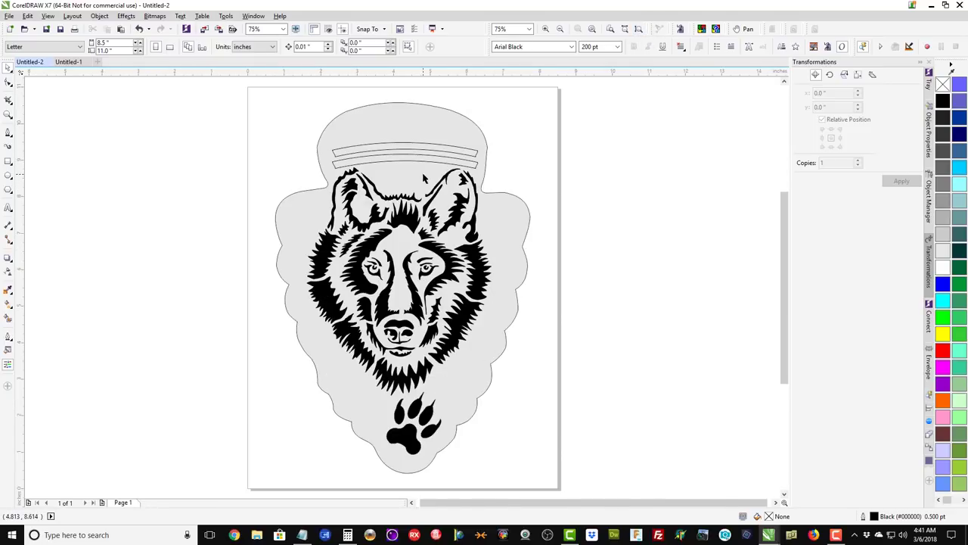
# Copy the grey arrowhead to the left as a spare
pyautogui.click(522, 232)
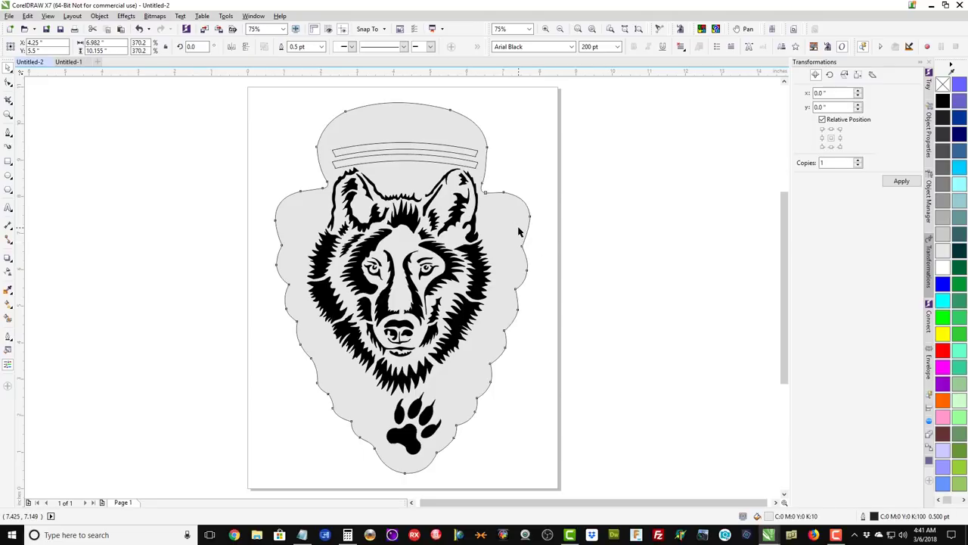
pyautogui.moveTo(522, 231); pyautogui.dragTo(198, 246)
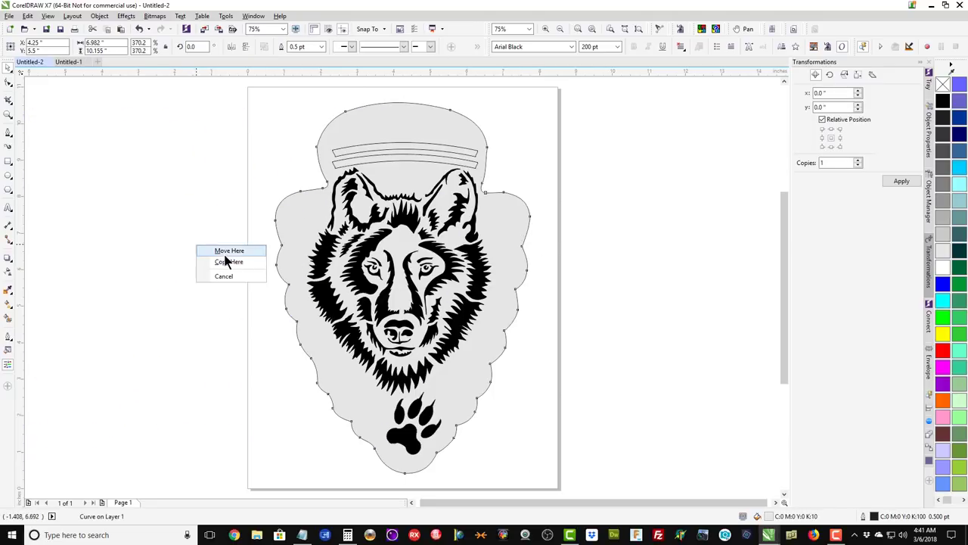
pyautogui.click(228, 266)
# Cut the wolf, paw and arches out of the arrowhead with Back Minus Front, then swap positions with the spare
pyautogui.moveTo(252, 92); pyautogui.dragTo(573, 486)
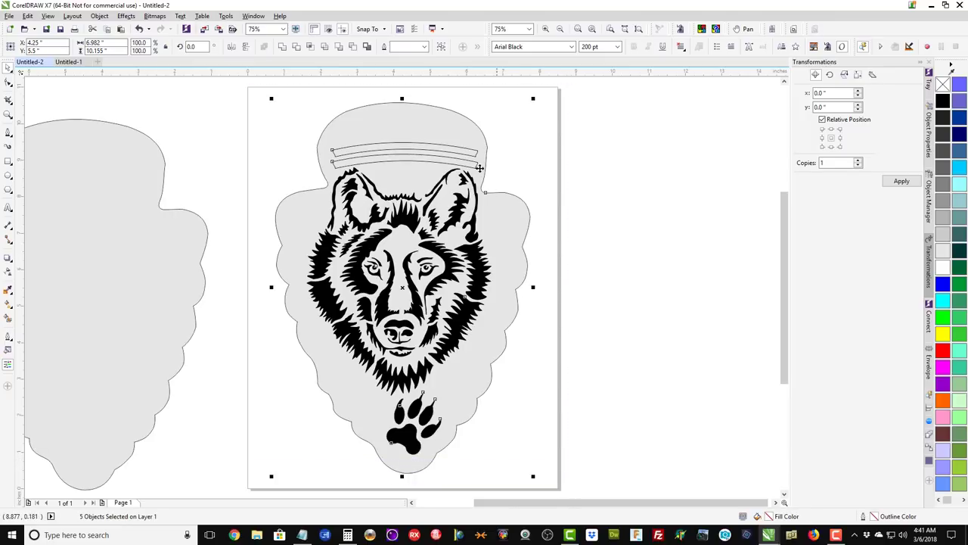
pyautogui.click(353, 47)
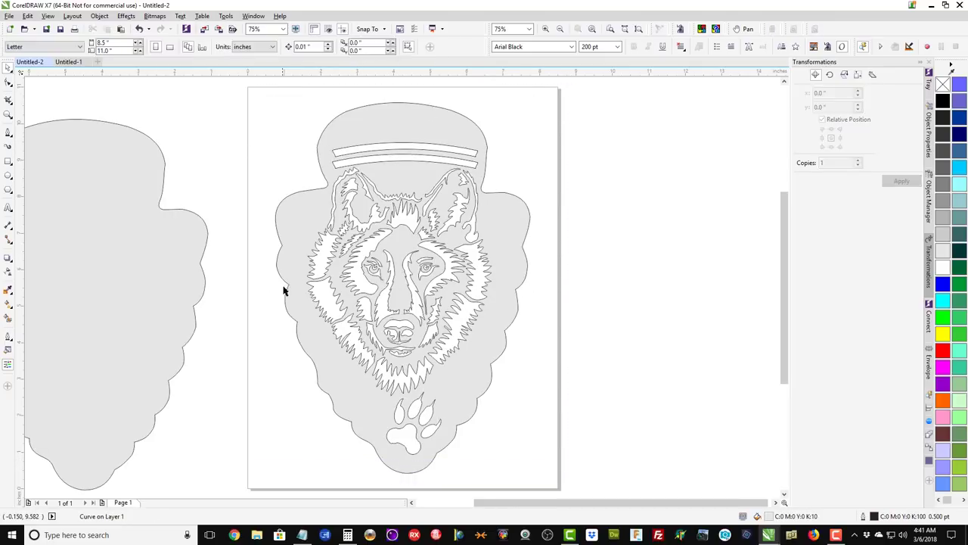
pyautogui.moveTo(287, 255); pyautogui.dragTo(614, 255)
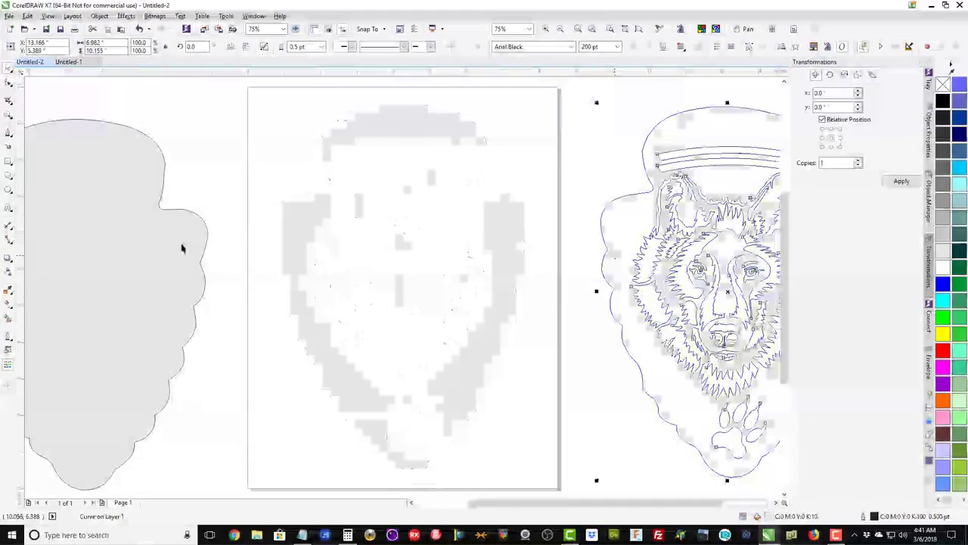
pyautogui.moveTo(181, 248); pyautogui.dragTo(441, 222)
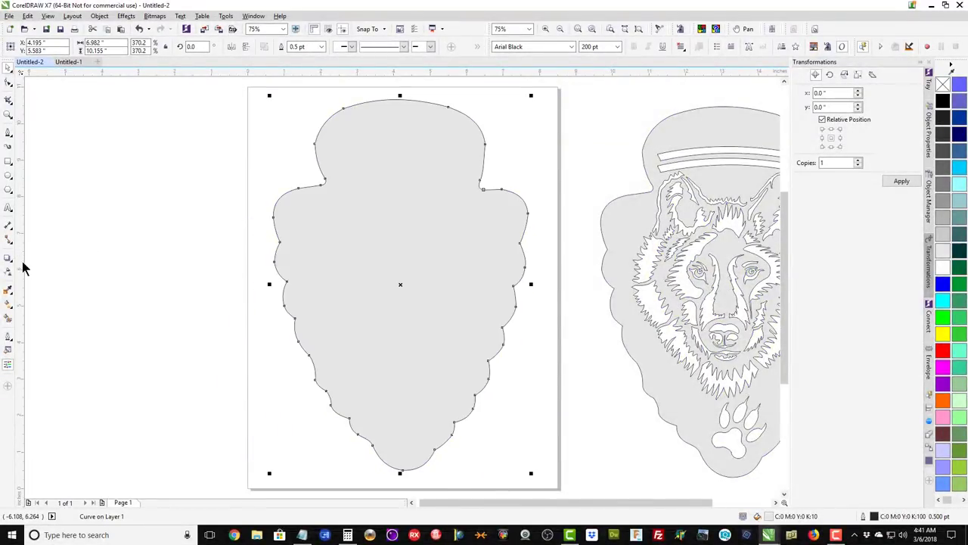
# Add a 0.1-inch outside contour around the spare arrowhead
pyautogui.click(9, 260)
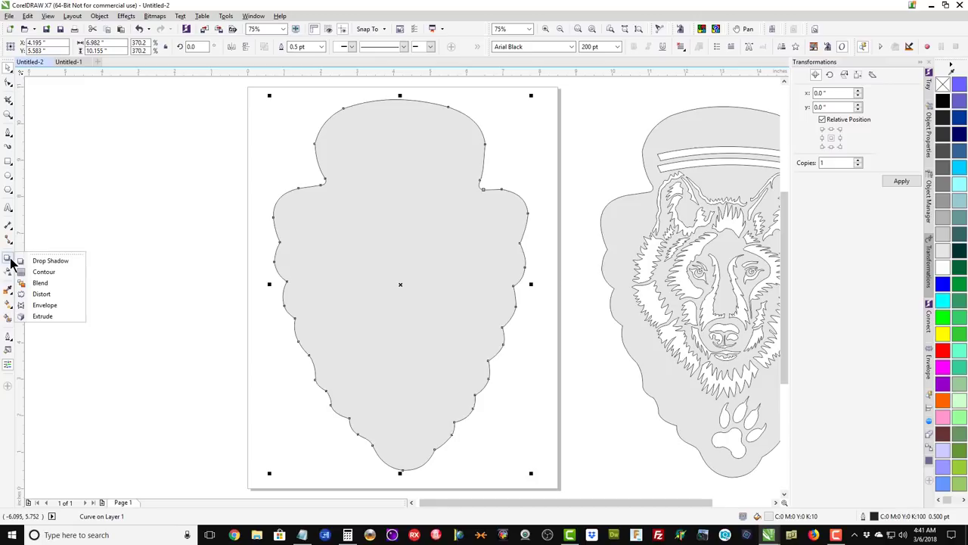
pyautogui.click(38, 271)
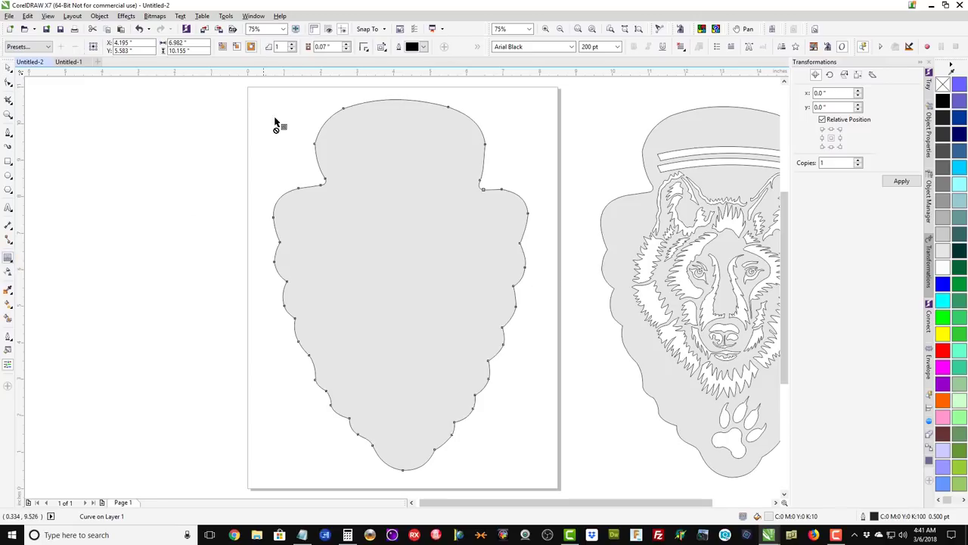
pyautogui.click(251, 46)
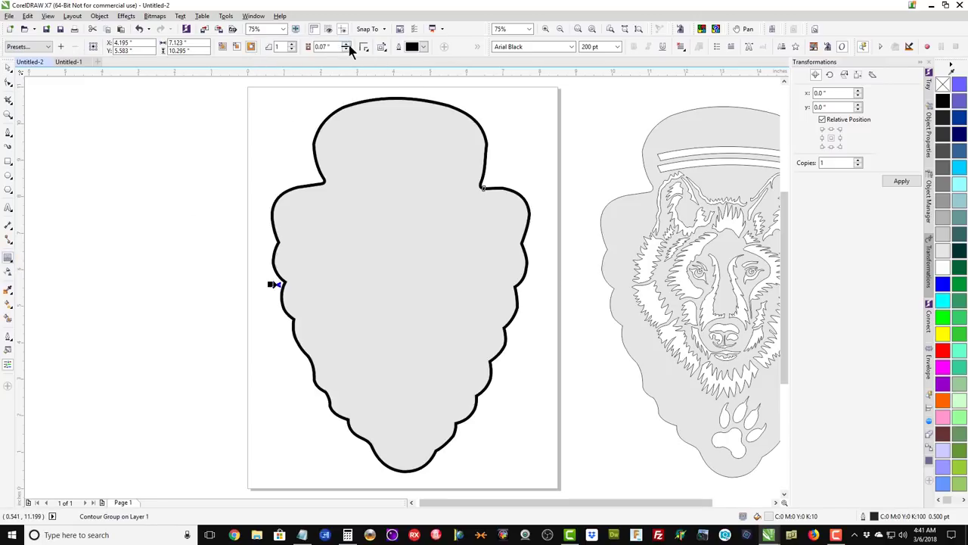
pyautogui.click(346, 44)
pyautogui.click(347, 44)
pyautogui.click(347, 44)
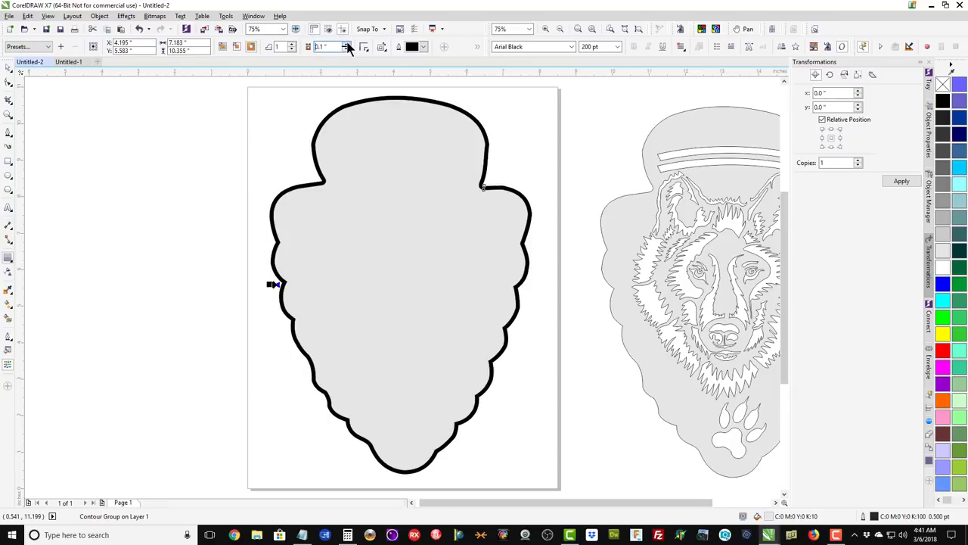
# Break the contour group apart, delete the inner arrowhead and fill the contour 10% Black
pyautogui.click(100, 16)
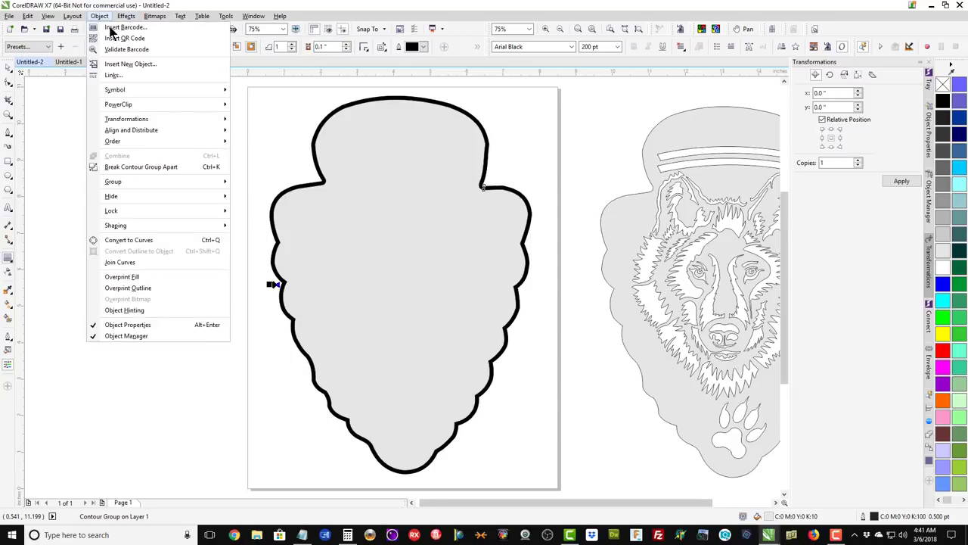
pyautogui.click(138, 168)
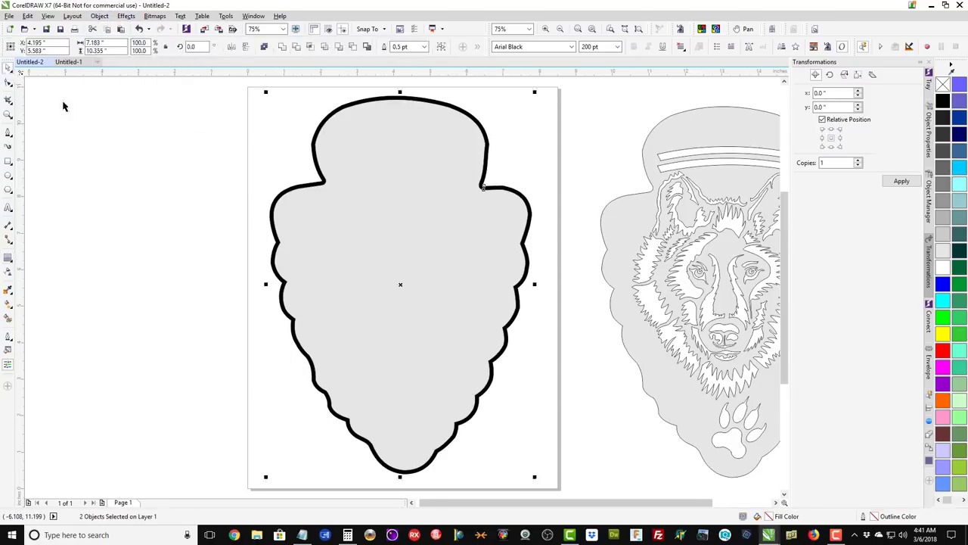
pyautogui.moveTo(431, 255); pyautogui.dragTo(87, 260)
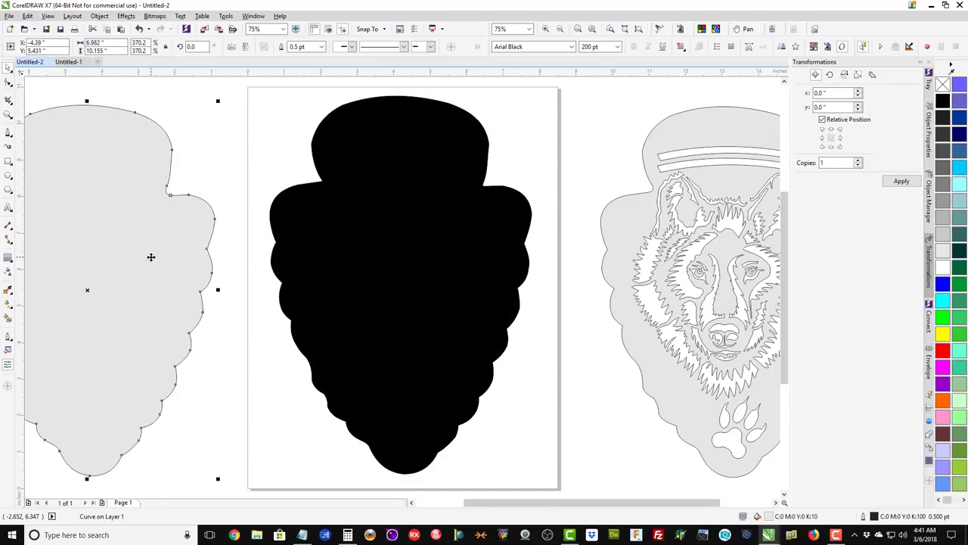
pyautogui.press('Delete')
pyautogui.click(408, 261)
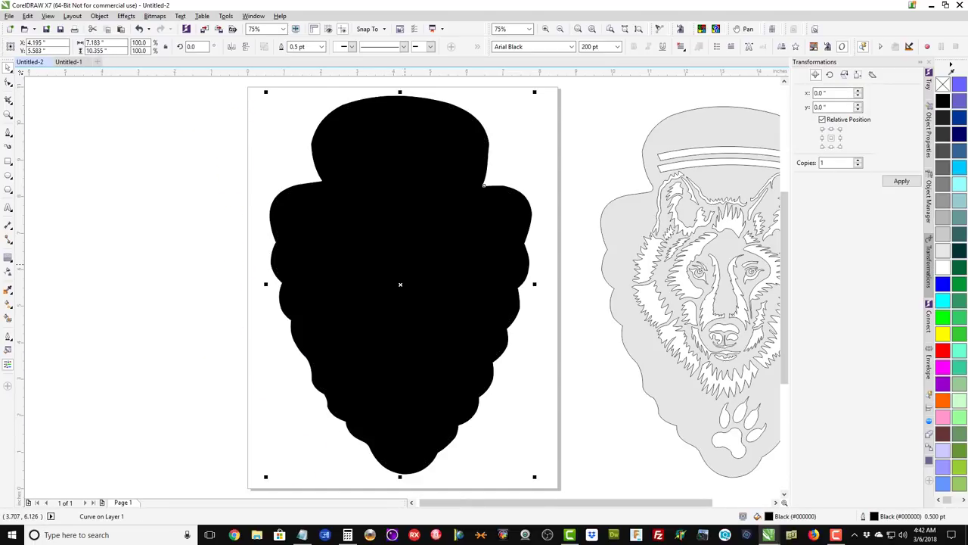
pyautogui.click(942, 254)
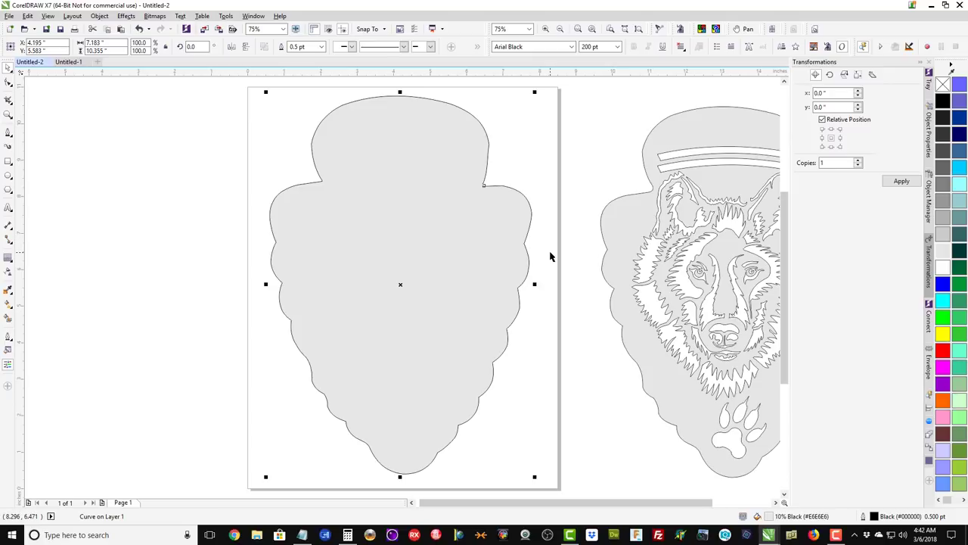
# Insert a new page before the backer board and move the wolf arrowhead cutout onto Page 1
pyautogui.press('Escape')
pyautogui.click(28, 503)
pyautogui.moveTo(680, 390); pyautogui.dragTo(353, 386)
pyautogui.click(143, 333)
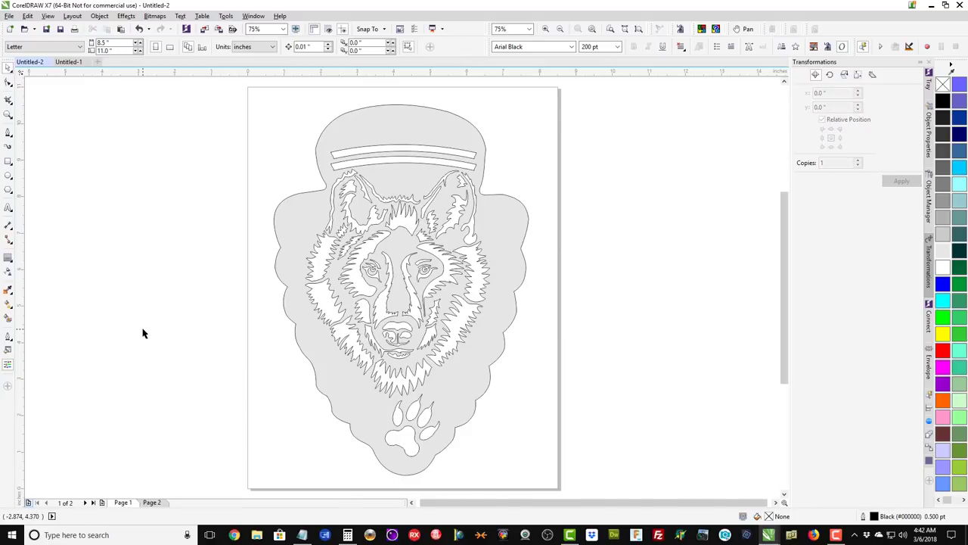